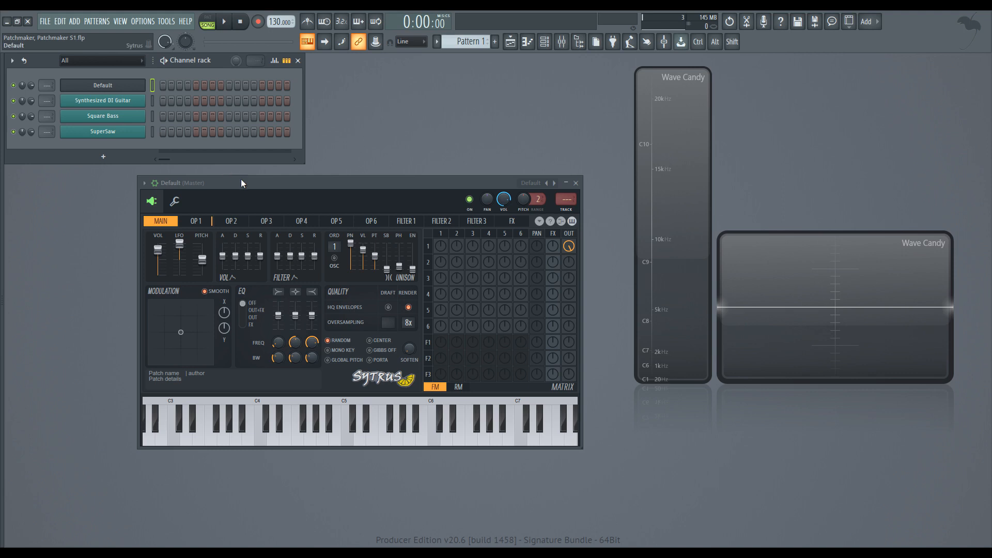
- Move the Sytrus window up below the toolbar, show operator 1's settings and play a C5 test note
{"action": "mouse_move", "coordinate": [277, 182]}
{"action": "left_mouse_down"}
{"action": "mouse_move", "coordinate": [277, 166]}
{"action": "mouse_move", "coordinate": [274, 175]}
{"action": "left_mouse_up"}
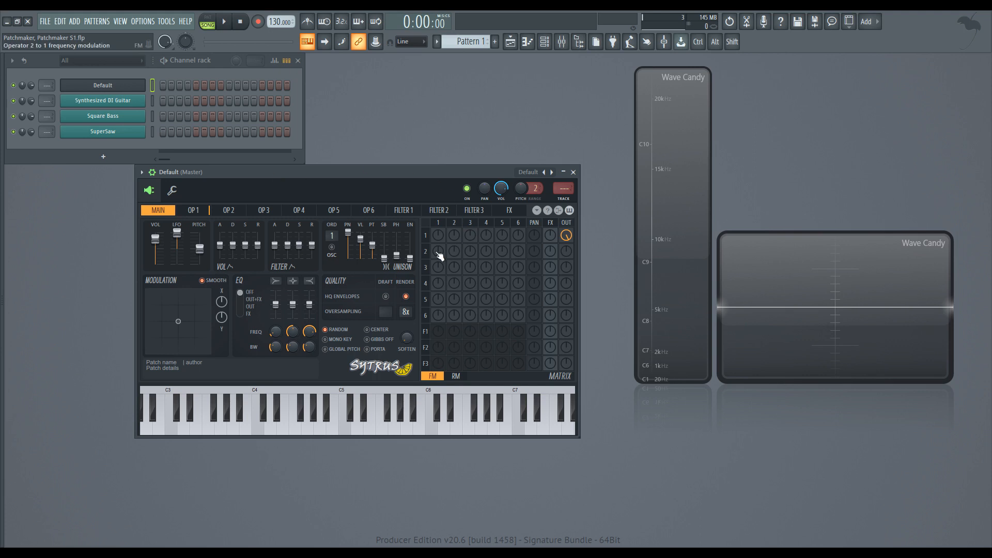
{"action": "left_click_drag", "start_coordinate": [423, 172], "coordinate": [451, 116]}
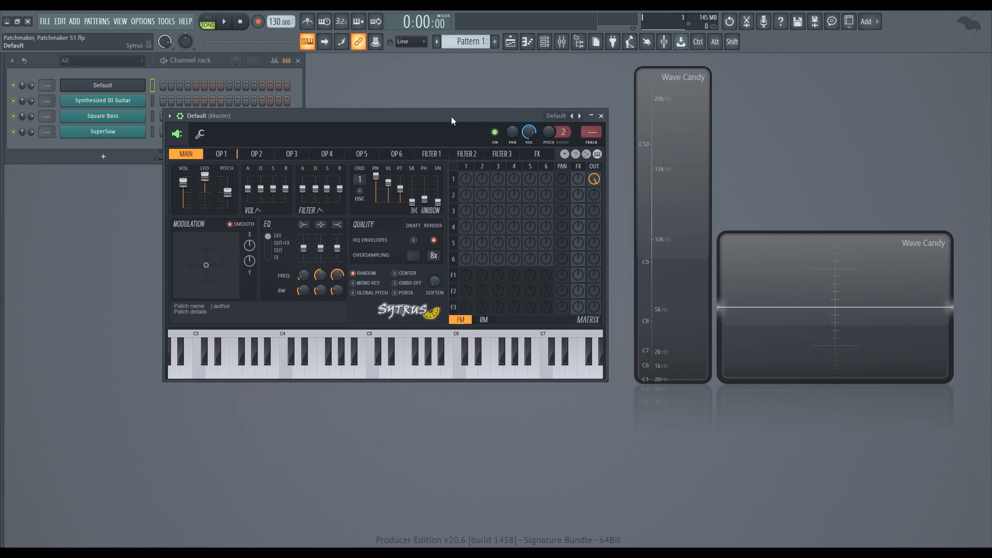
{"action": "left_click", "coordinate": [466, 179]}
{"action": "key", "text": "q"}
{"action": "key", "text": "q"}
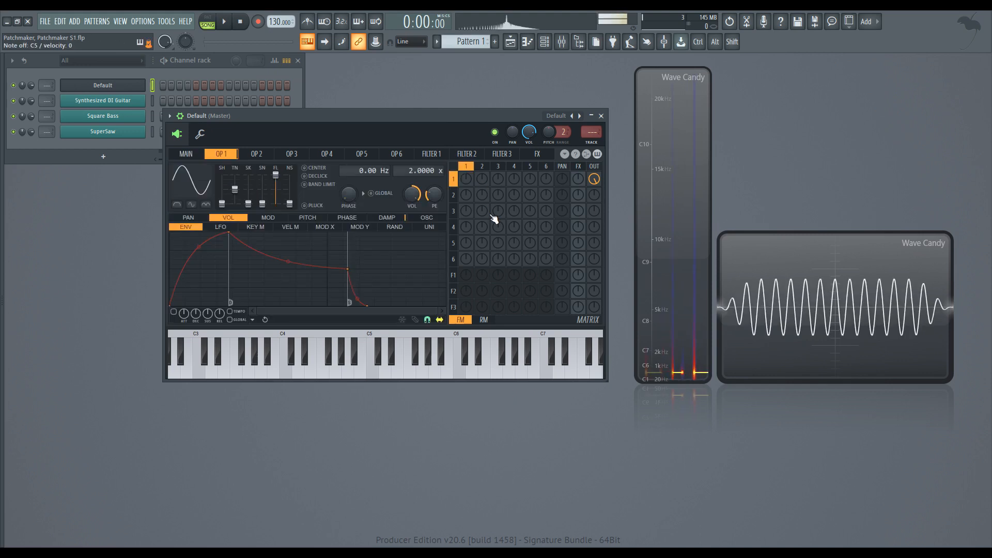
- Enable operator 1's pitch LFO and shape it with a short fade-in by deleting the second and last points and moving the peak earlier
{"action": "left_click", "coordinate": [312, 219]}
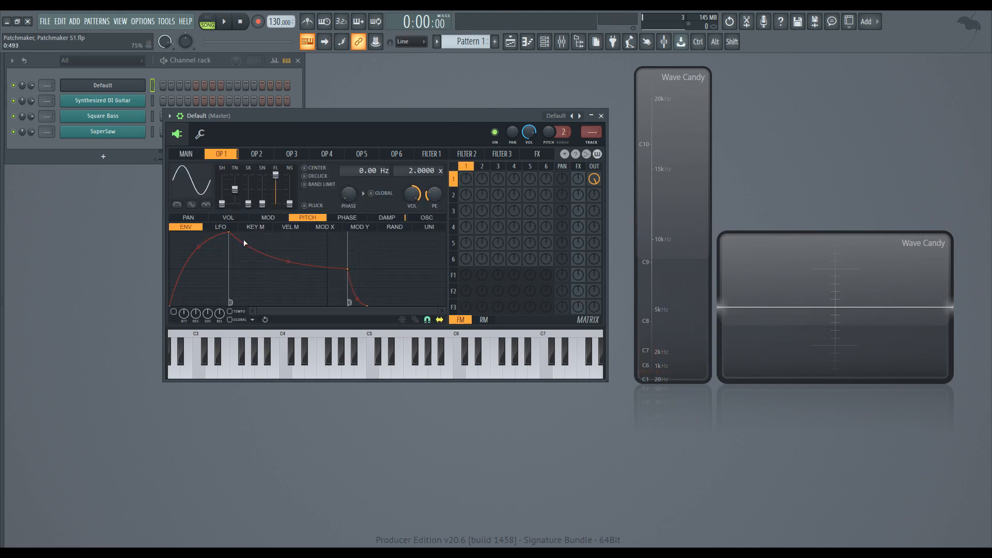
{"action": "left_click", "coordinate": [221, 227]}
{"action": "right_click", "coordinate": [234, 270]}
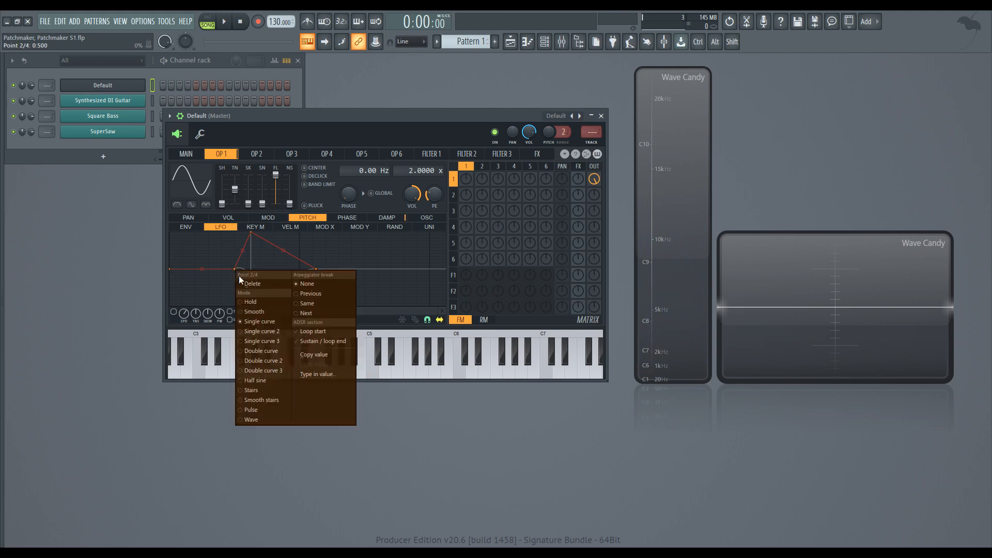
{"action": "left_click", "coordinate": [247, 284]}
{"action": "left_click_drag", "start_coordinate": [251, 232], "coordinate": [182, 233]}
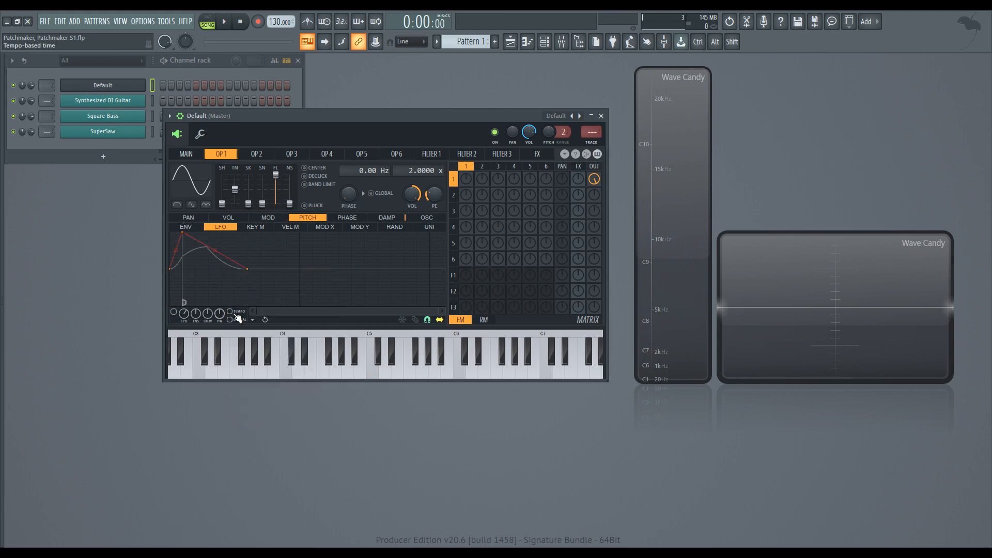
{"action": "key", "text": "q"}
{"action": "right_click", "coordinate": [250, 277]}
{"action": "left_click", "coordinate": [259, 285]}
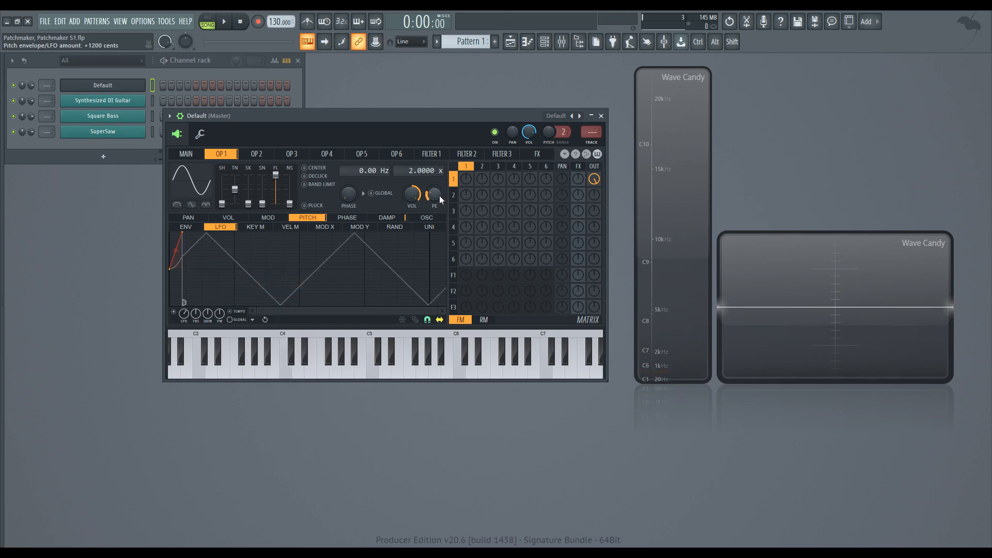
- Try a pitch envelope/LFO amount of +360 cents on operator 1, and reset that amount to its default
{"action": "left_click_drag", "start_coordinate": [434, 194], "coordinate": [434, 205]}
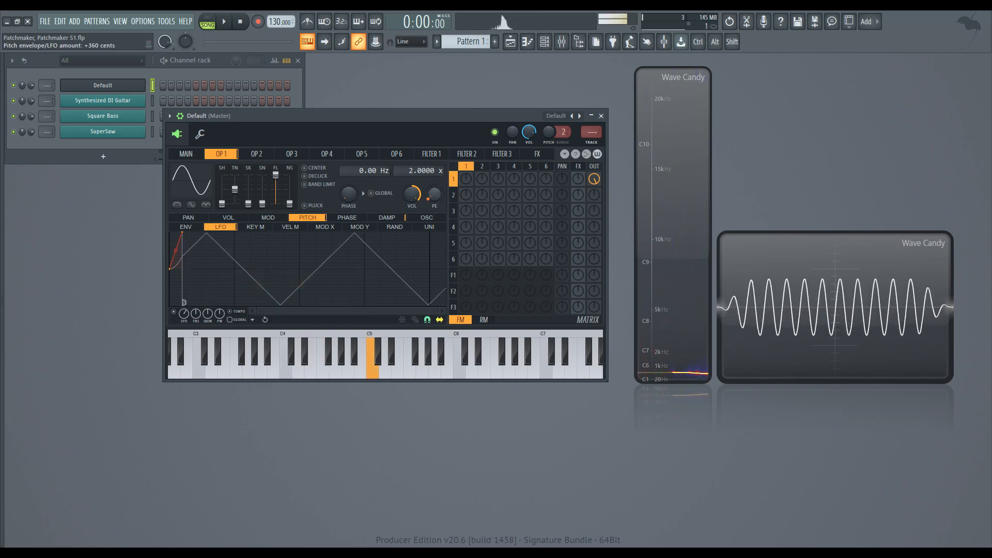
{"action": "right_click", "coordinate": [439, 195]}
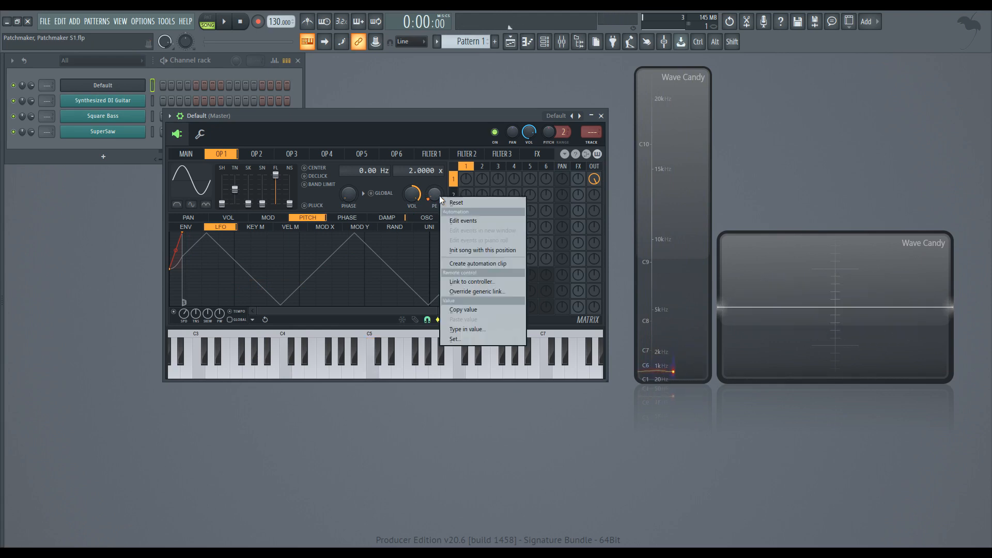
{"action": "left_click", "coordinate": [447, 203]}
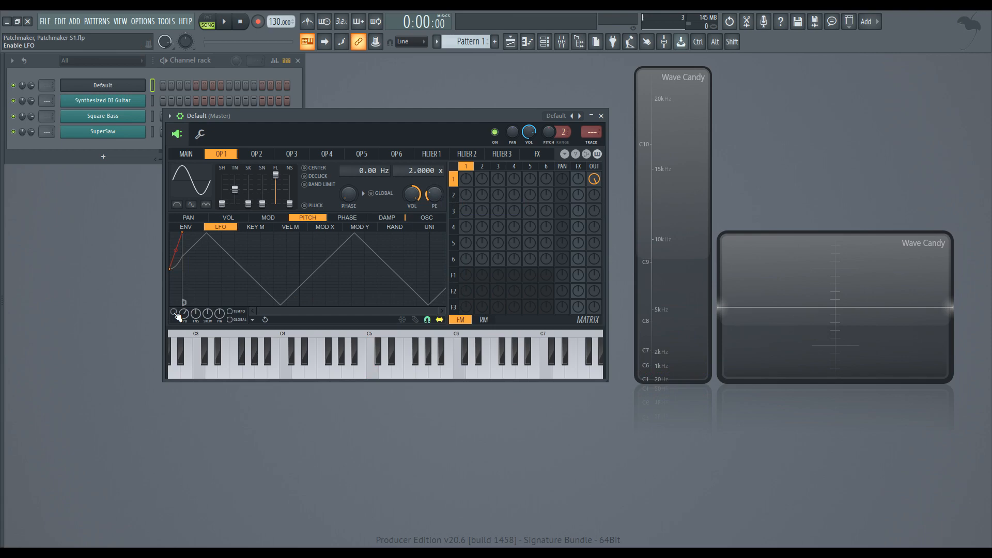
- Try turning the Modulation X knob in the main settings, and reset it to its default
{"action": "left_click", "coordinate": [186, 153]}
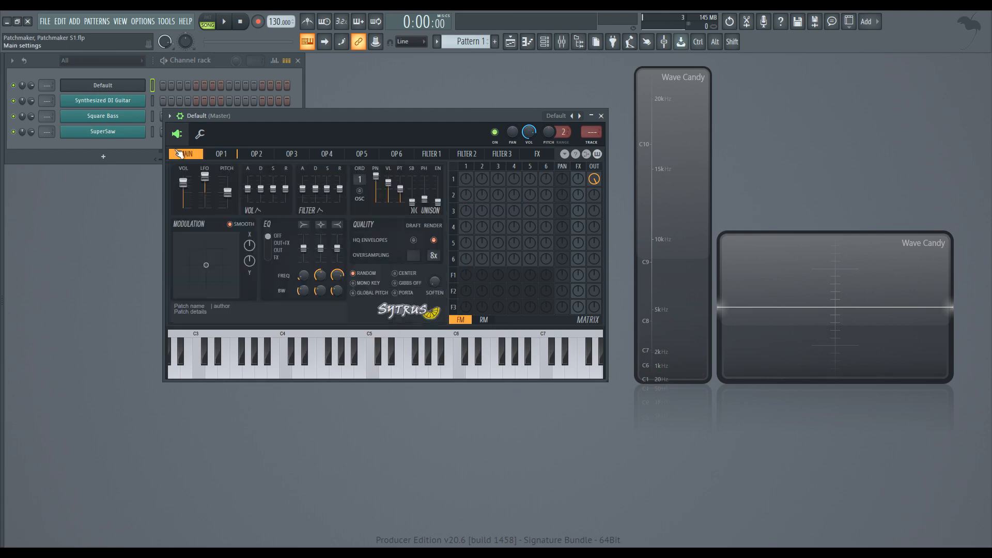
{"action": "left_click_drag", "start_coordinate": [252, 244], "coordinate": [253, 279]}
{"action": "right_click", "coordinate": [253, 247]}
{"action": "left_click", "coordinate": [256, 249]}
- Reset operator 1's pitch envelope/LFO amount and bring up its volume envelope for editing
{"action": "left_click", "coordinate": [468, 170]}
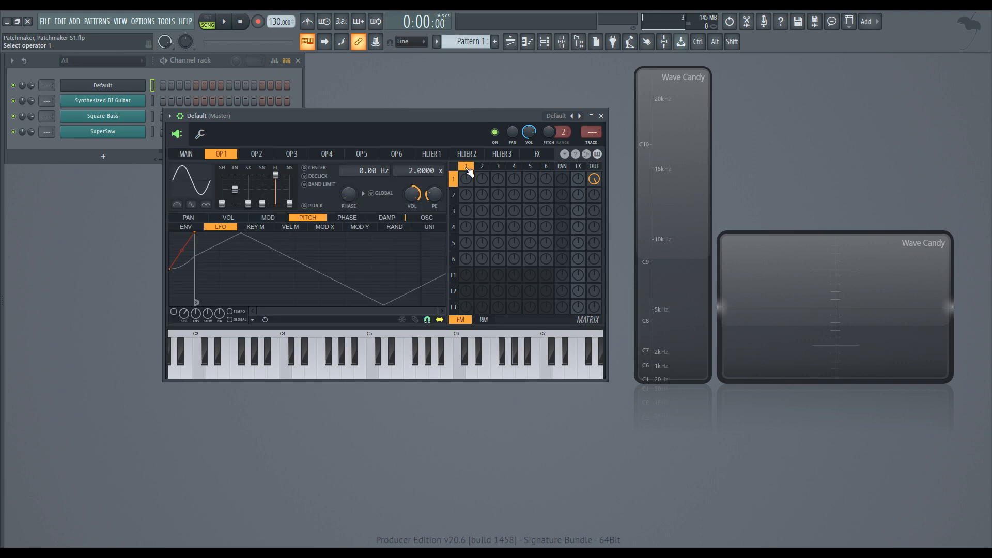
{"action": "right_click", "coordinate": [429, 196]}
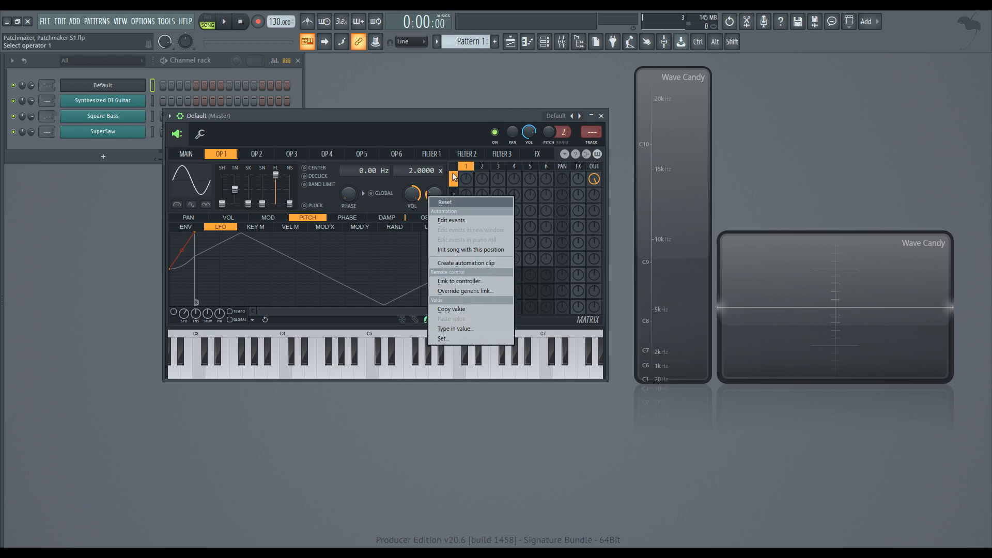
{"action": "left_click", "coordinate": [440, 202]}
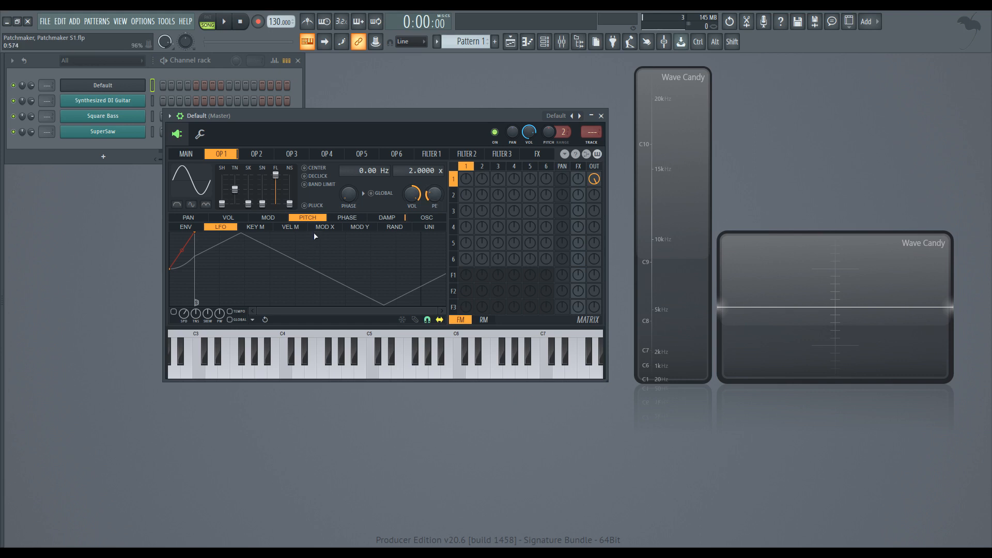
{"action": "left_click", "coordinate": [228, 218]}
{"action": "left_click", "coordinate": [189, 218]}
{"action": "left_click", "coordinate": [187, 227]}
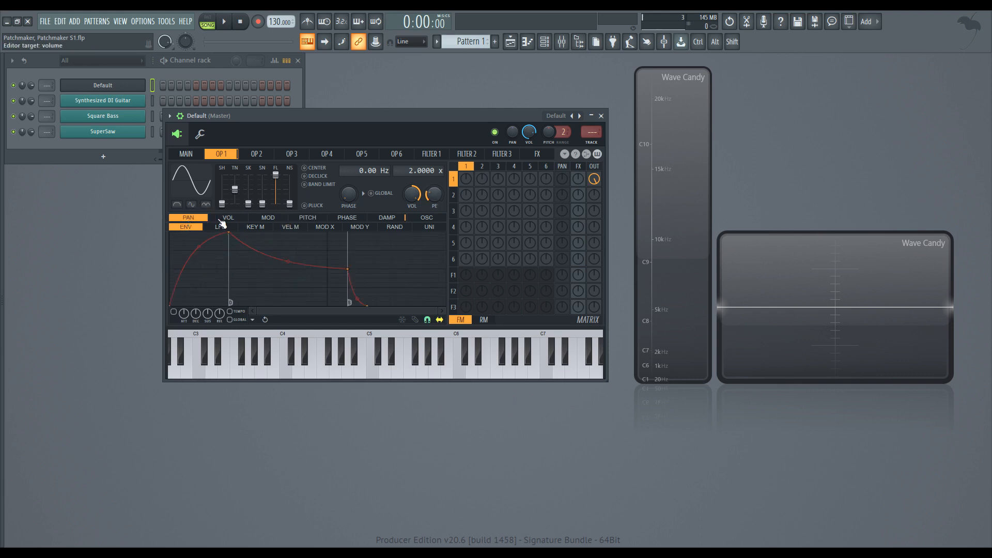
{"action": "left_click", "coordinate": [228, 218]}
- Raise operator 6's frequency modulation of operator 1 in the matrix and set operator 6's frequency ratio to 0.0000 x
{"action": "left_click", "coordinate": [546, 167]}
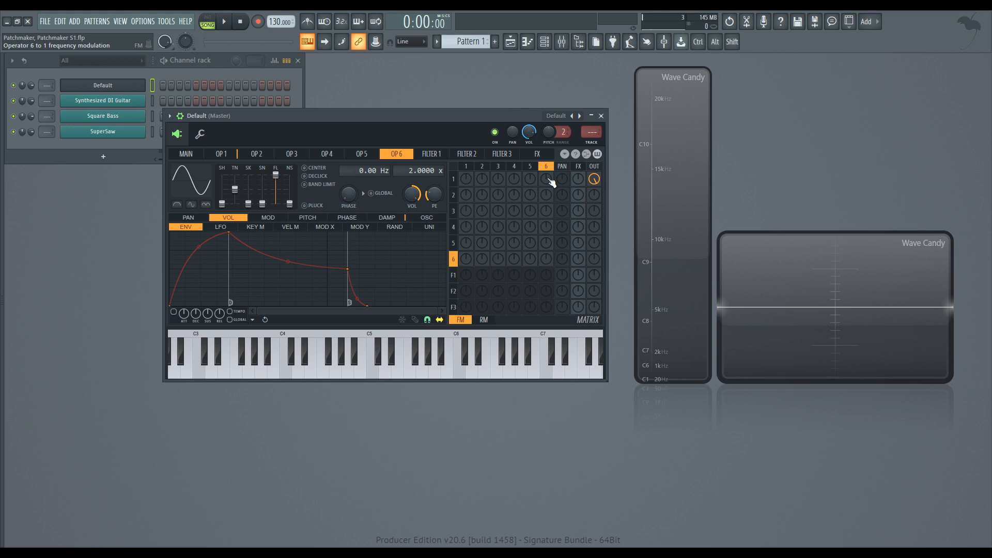
{"action": "key", "text": "q"}
{"action": "left_click_drag", "start_coordinate": [549, 180], "coordinate": [549, 162]}
{"action": "scroll", "coordinate": [408, 170], "scroll_direction": "down", "scroll_amount": 2}
{"action": "key", "text": "q"}
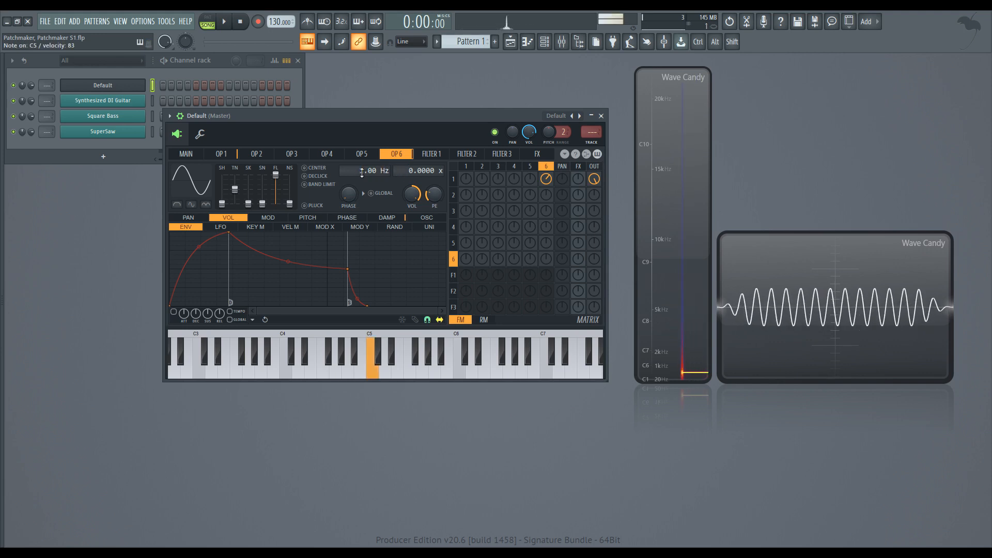
- Vary operator 6's frequency offset while playing C5, and set it to 3.80 Hz
{"action": "scroll", "coordinate": [359, 174], "scroll_direction": "up", "scroll_amount": 10}
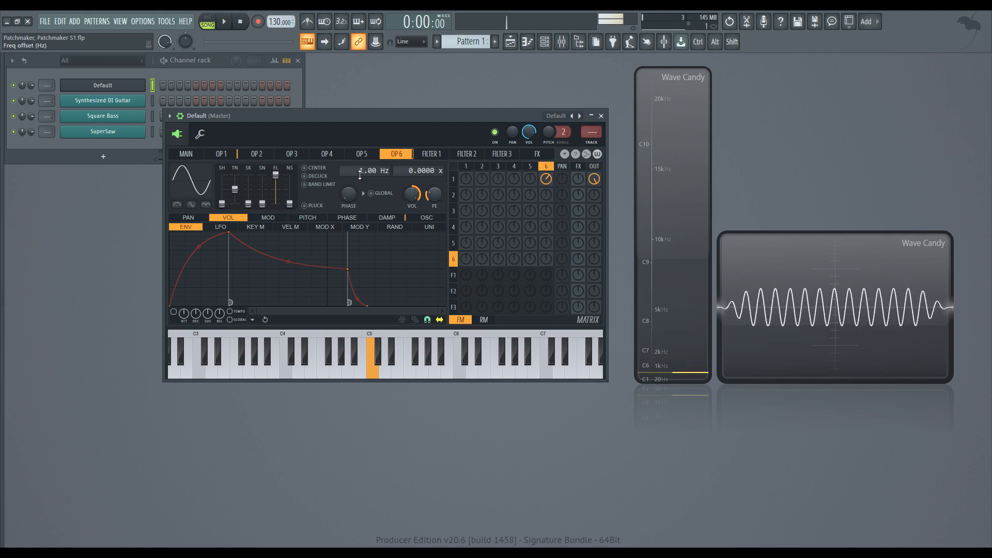
{"action": "scroll", "coordinate": [360, 174], "scroll_direction": "down", "scroll_amount": 2}
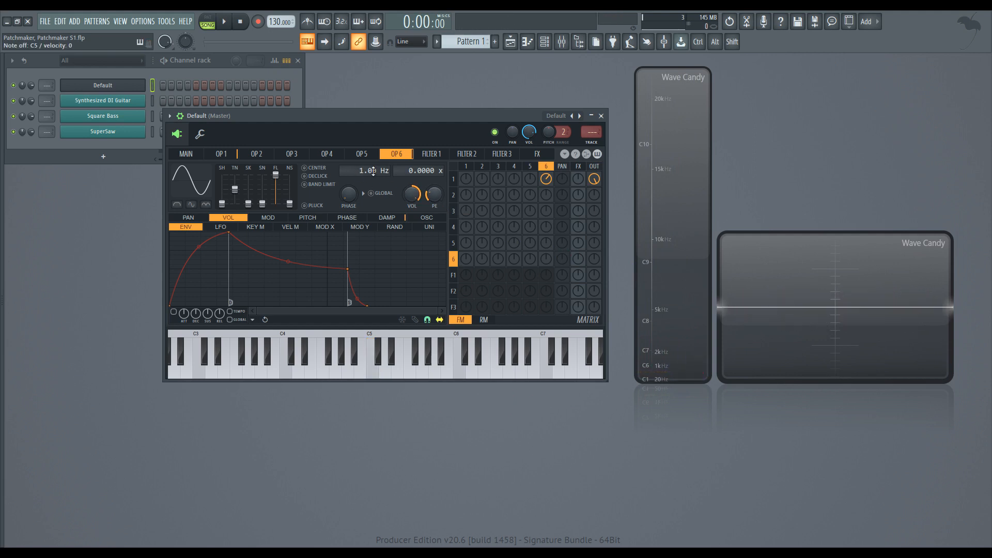
{"action": "scroll", "coordinate": [372, 172], "scroll_direction": "up", "scroll_amount": 1}
{"action": "key", "text": "q"}
{"action": "scroll", "coordinate": [370, 172], "scroll_direction": "up", "scroll_amount": 1}
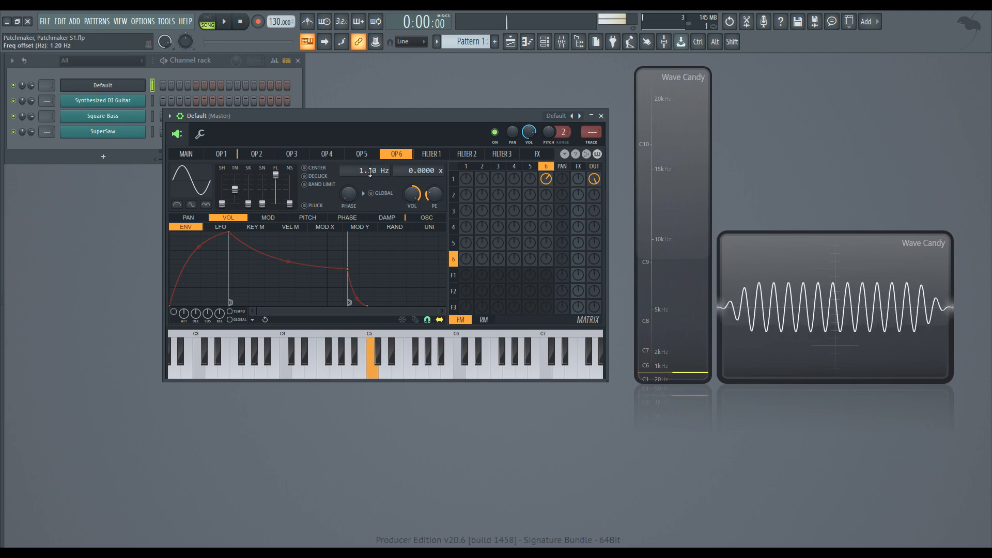
{"action": "scroll", "coordinate": [370, 172], "scroll_direction": "up", "scroll_amount": 2}
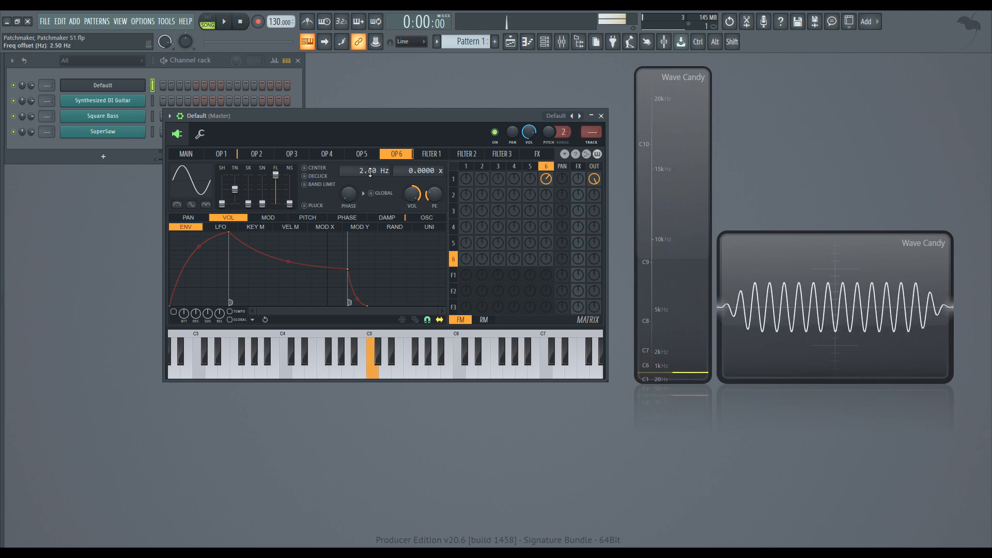
{"action": "scroll", "coordinate": [370, 172], "scroll_direction": "up", "scroll_amount": 1}
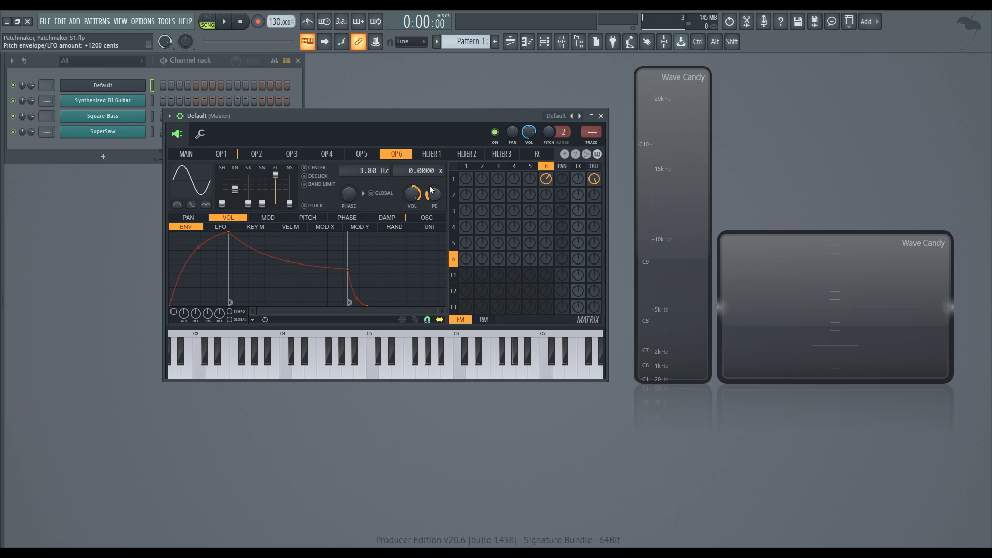
- Compare operator 1's settings with operator 6's, increase operator 6's modulation of operator 1 further, and play C5 to test it
{"action": "left_click", "coordinate": [471, 167]}
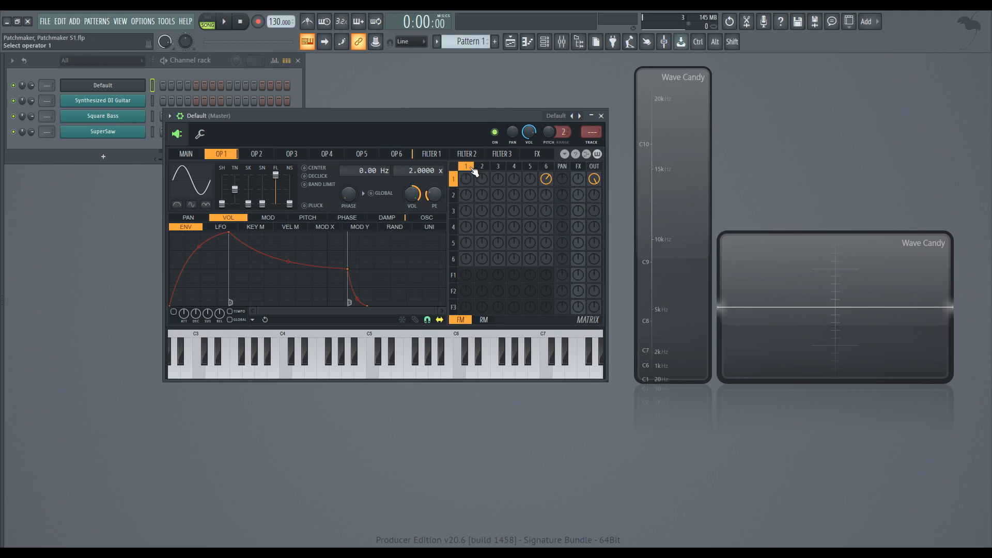
{"action": "left_click", "coordinate": [547, 167]}
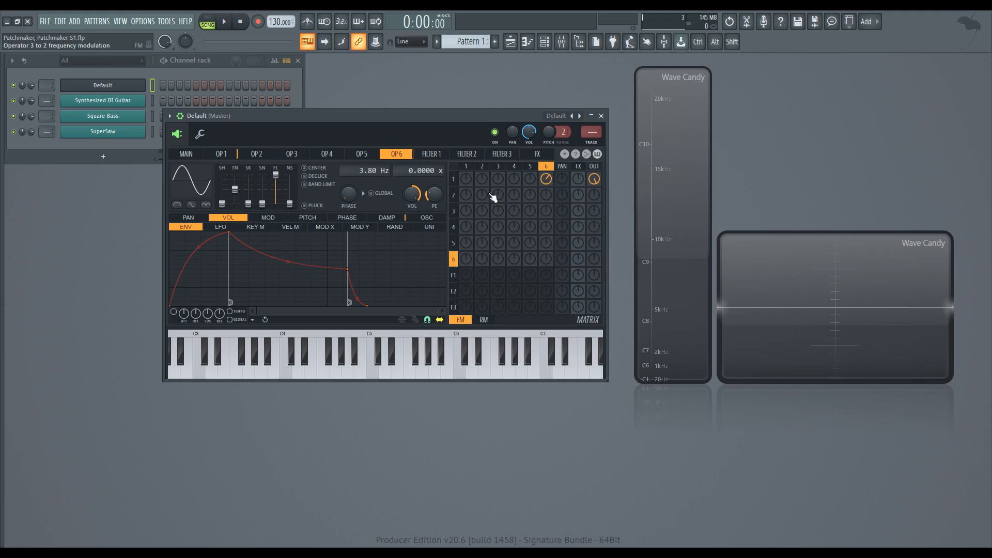
{"action": "left_click_drag", "start_coordinate": [546, 179], "coordinate": [546, 183]}
{"action": "key", "text": "z"}
{"action": "left_click_drag", "start_coordinate": [549, 184], "coordinate": [549, 164]}
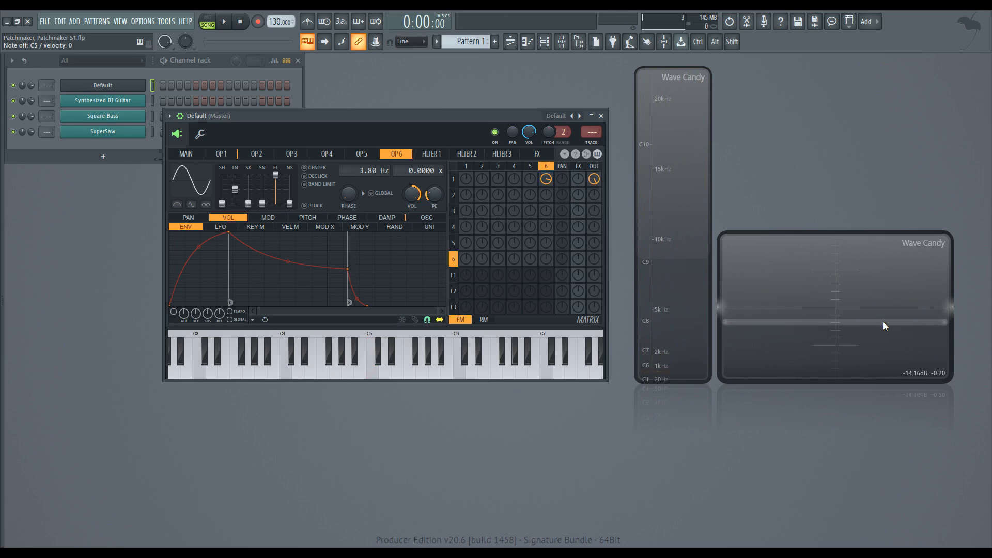
{"action": "key", "text": "q"}
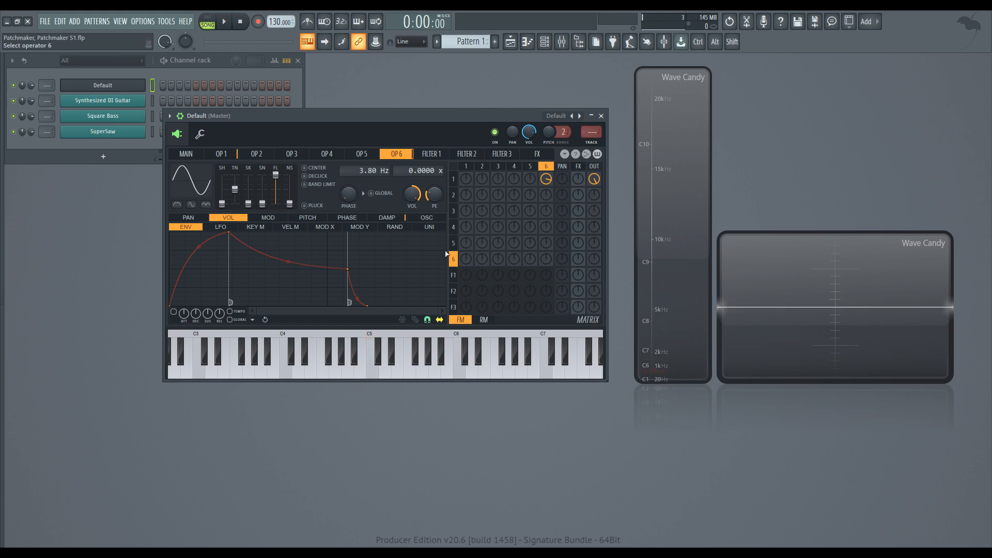
- Set operator 6's frequency offset to 5.00 Hz and return to operator 1's settings
{"action": "key", "text": "q"}
{"action": "left_click_drag", "start_coordinate": [371, 174], "coordinate": [363, 163]}
{"action": "left_click", "coordinate": [467, 167]}
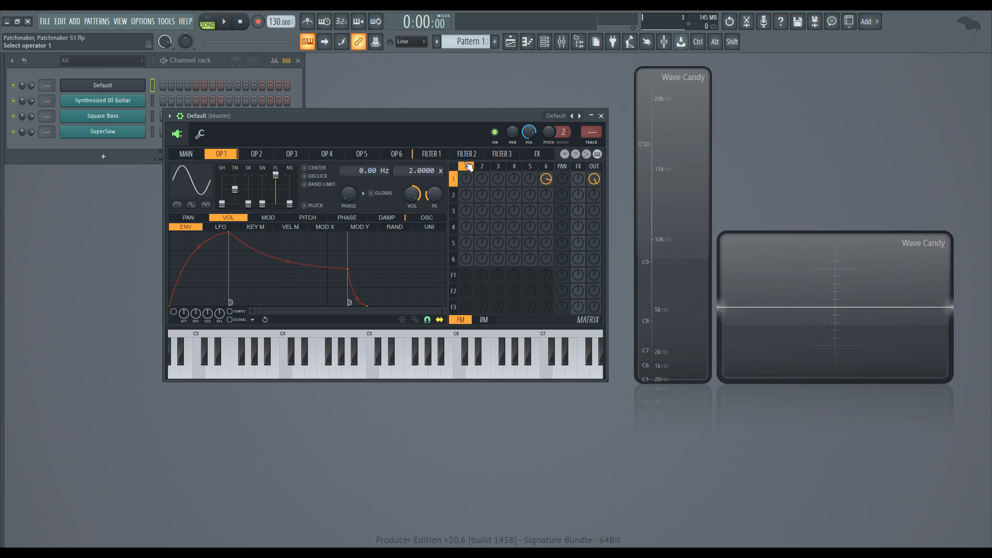
- Enable operator 6's volume envelope, delete its last point and move the sustain point earlier at full level
{"action": "left_click", "coordinate": [546, 165]}
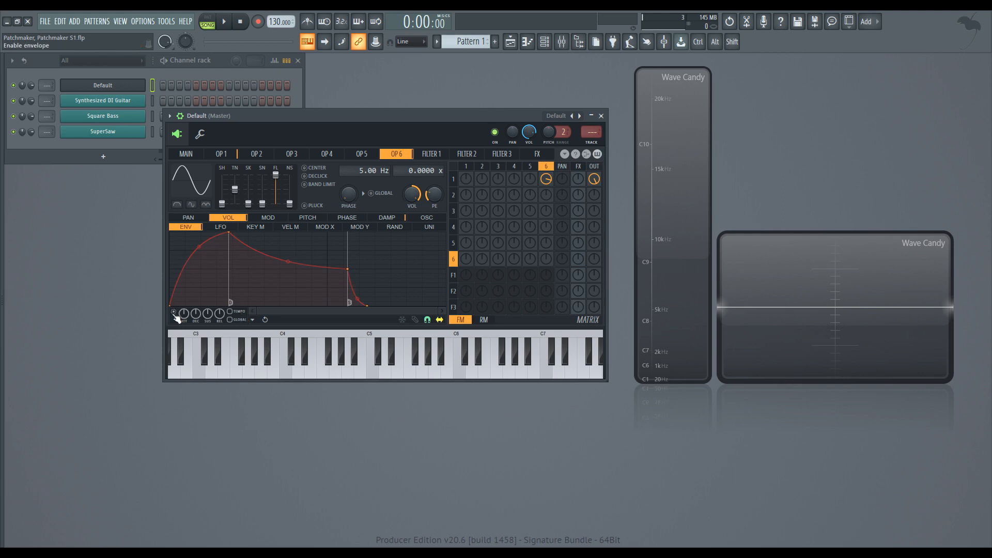
{"action": "right_click", "coordinate": [368, 306]}
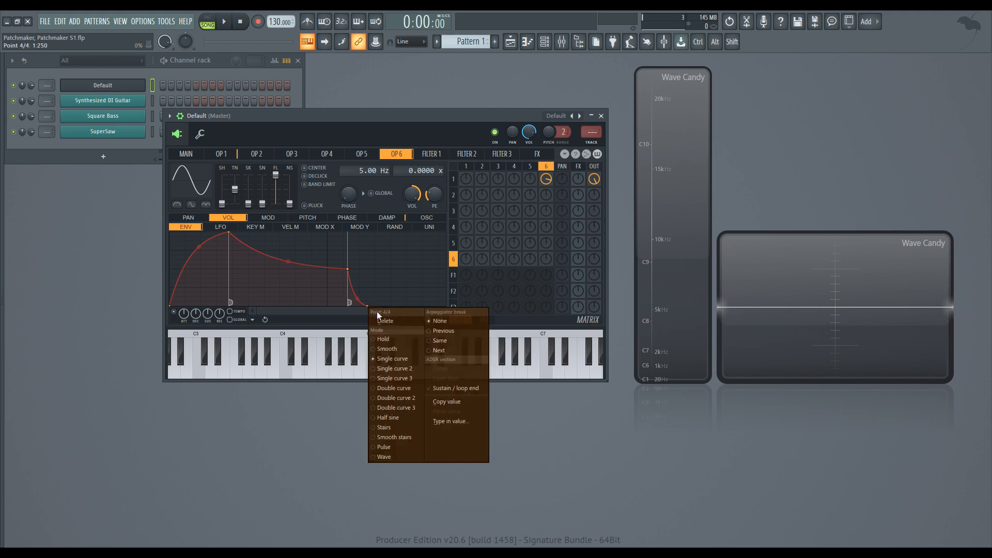
{"action": "left_click", "coordinate": [383, 321]}
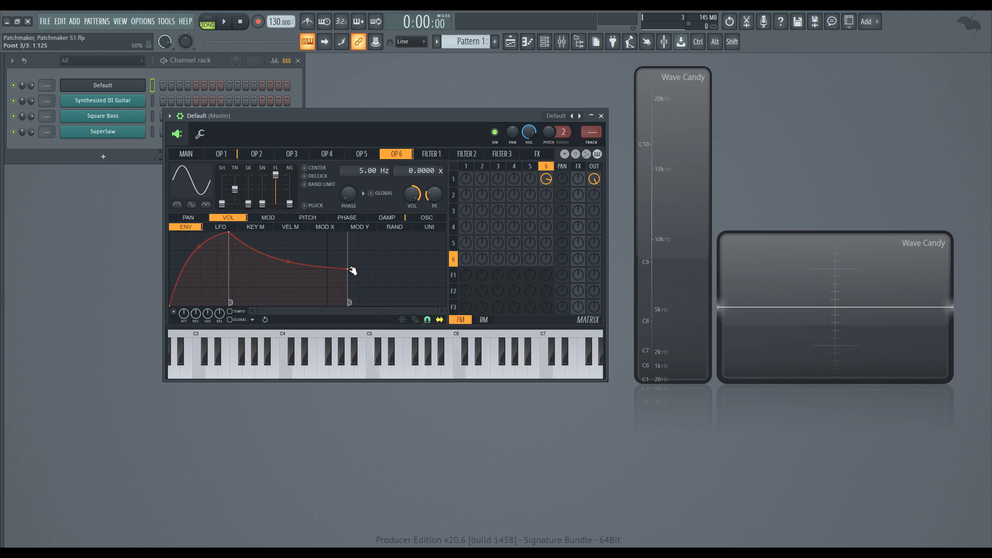
{"action": "left_click_drag", "start_coordinate": [347, 269], "coordinate": [327, 231]}
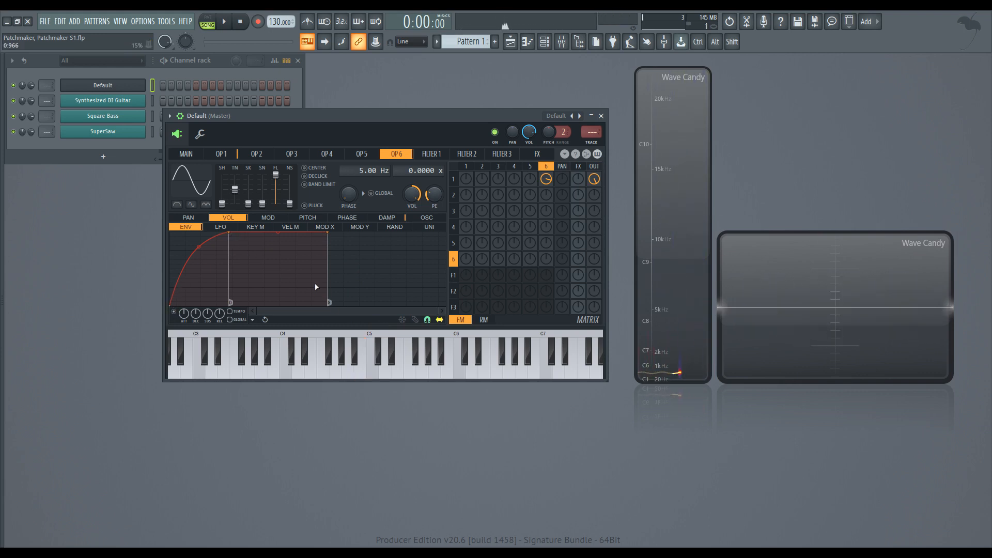
- Test a slow-starting and a straight attack on operator 6's volume envelope, and bend the attack curve upward
{"action": "left_click_drag", "start_coordinate": [199, 247], "coordinate": [199, 305]}
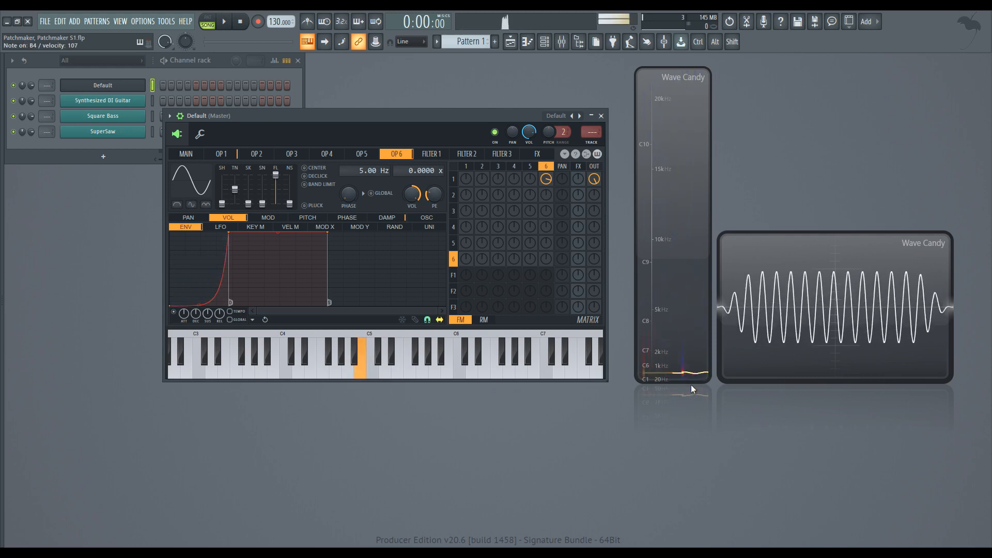
{"action": "right_click", "coordinate": [198, 304]}
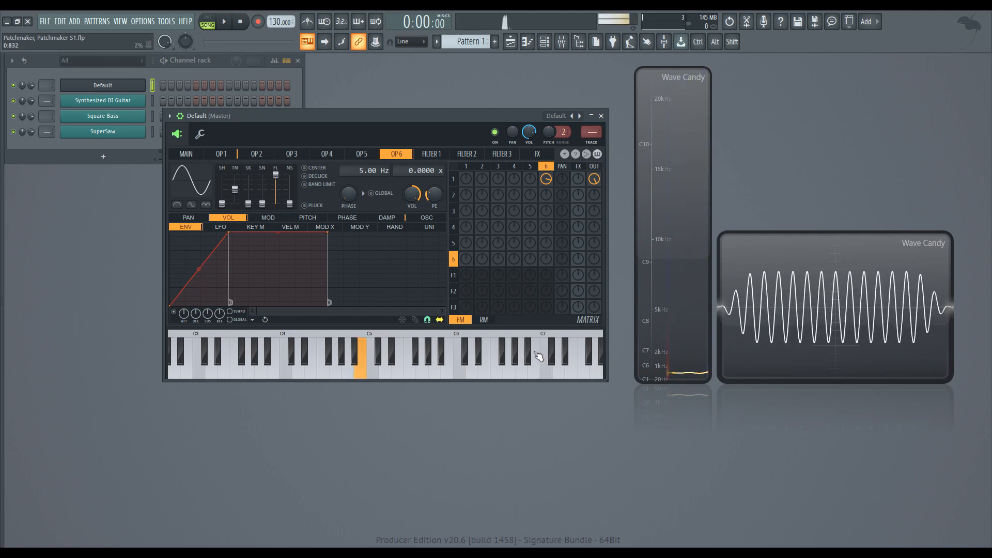
{"action": "left_click_drag", "start_coordinate": [195, 275], "coordinate": [196, 252]}
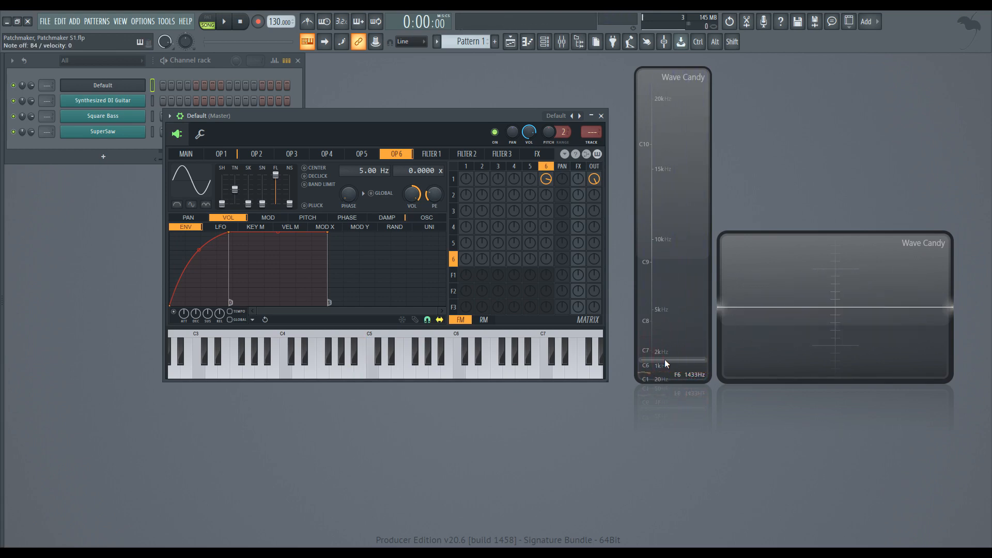
- Map Modulation X to operator 6's volume as a straight ramp rising from zero to full level
{"action": "left_click", "coordinate": [337, 227]}
{"action": "left_click_drag", "start_coordinate": [173, 235], "coordinate": [184, 326]}
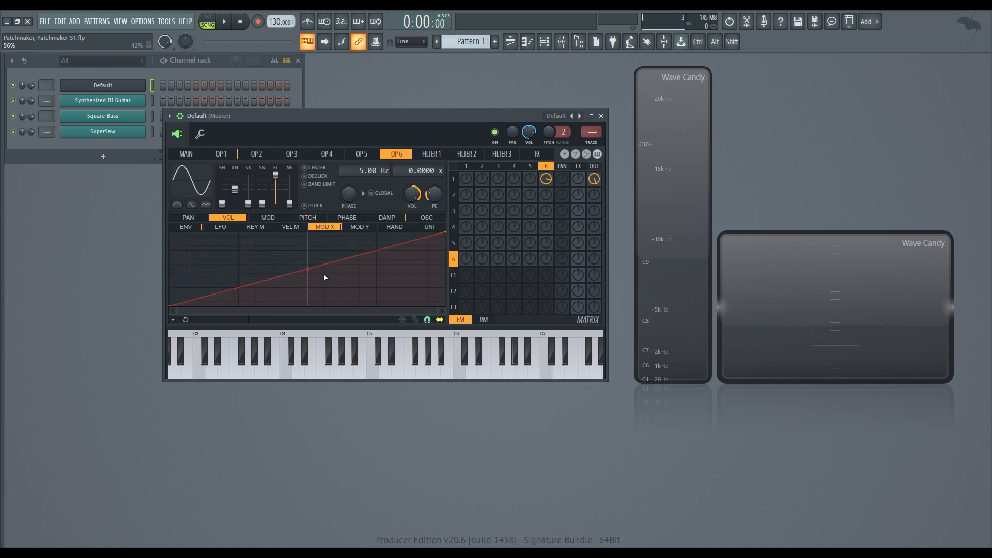
- Try Modulation X at 36% and compare the control with operator 6's Modulation X volume mapping
{"action": "left_click", "coordinate": [186, 153]}
{"action": "left_click_drag", "start_coordinate": [249, 247], "coordinate": [249, 254]}
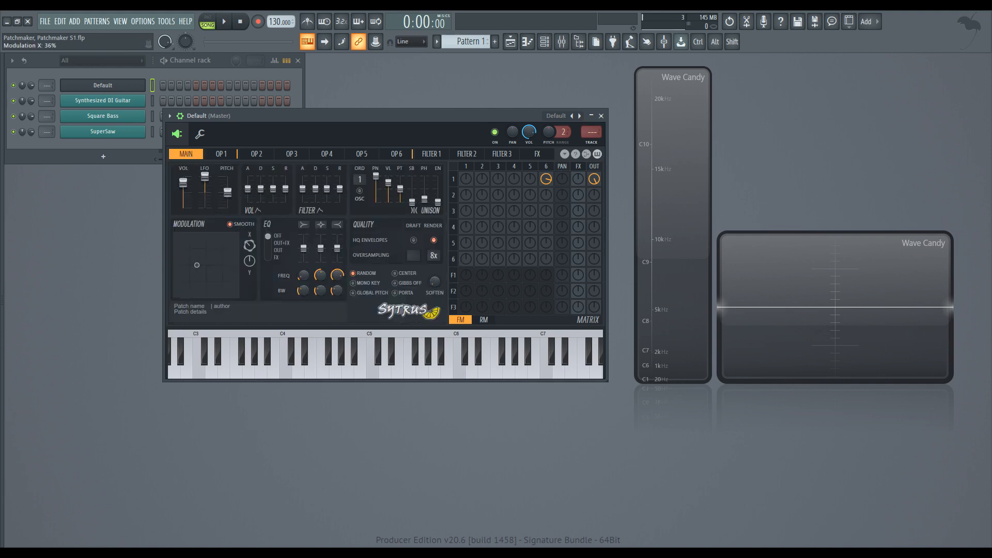
{"action": "left_click", "coordinate": [453, 275]}
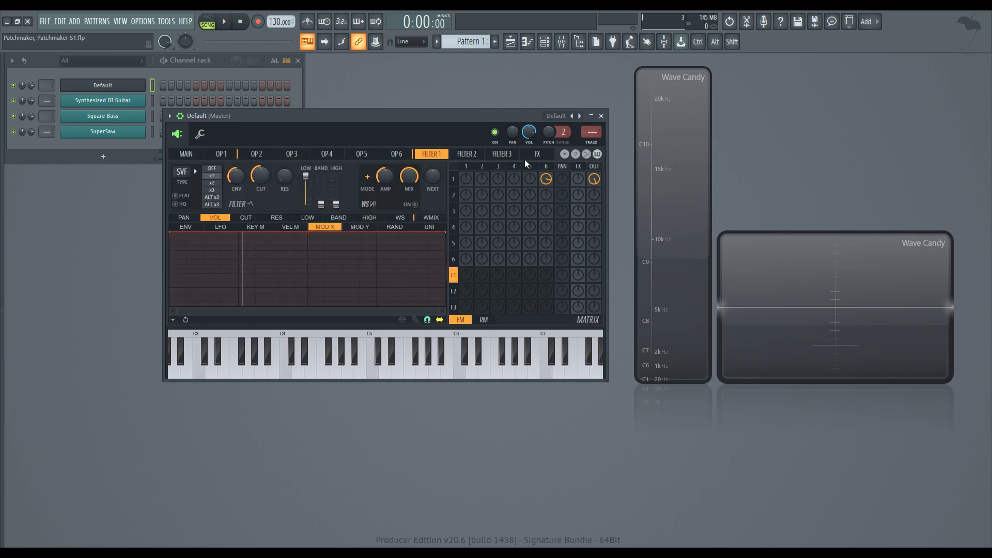
{"action": "left_click", "coordinate": [547, 167]}
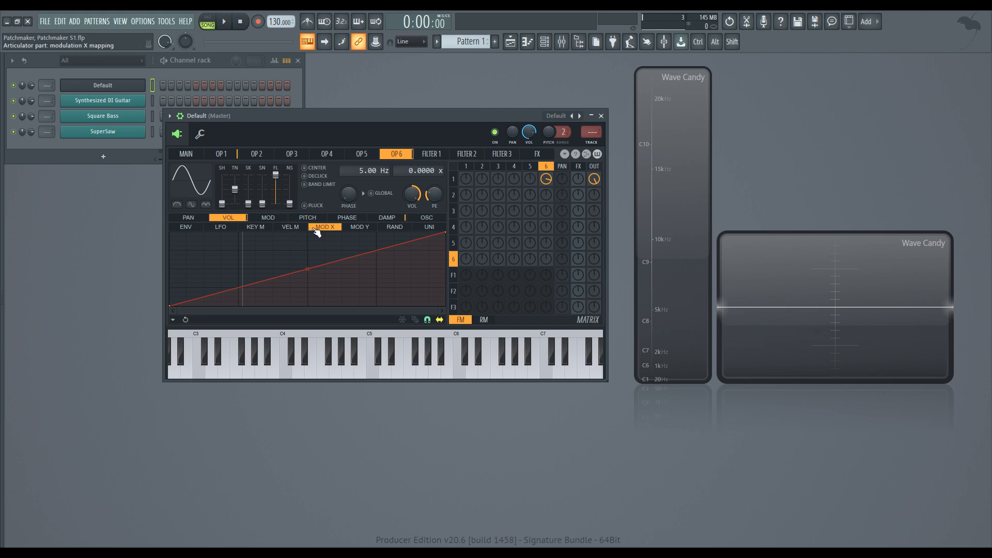
{"action": "left_click", "coordinate": [186, 155]}
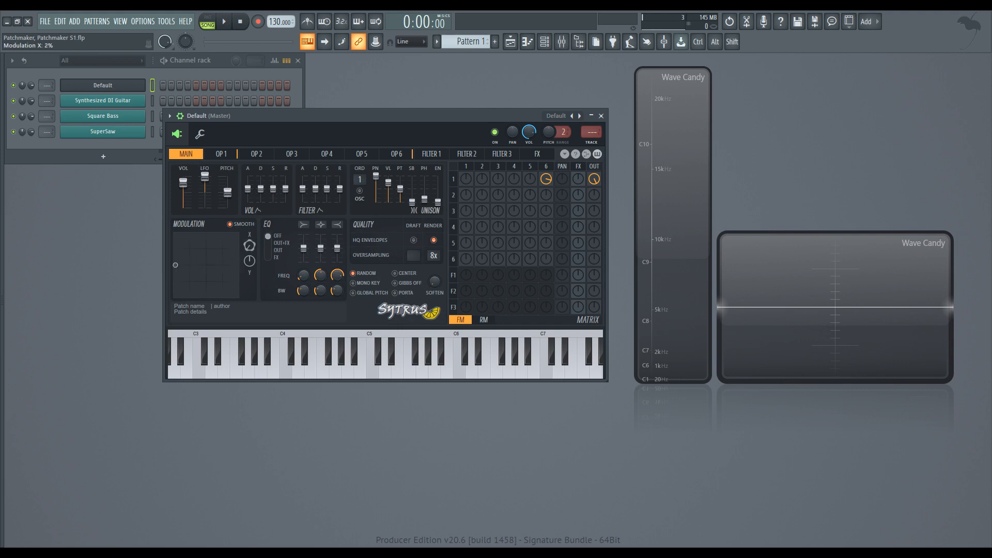
{"action": "left_click", "coordinate": [546, 167]}
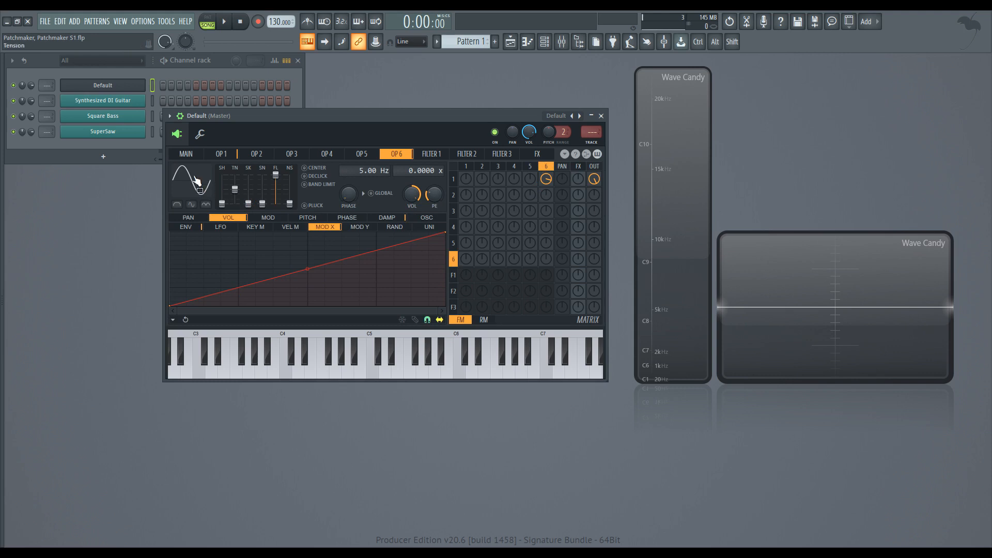
- Audition C5 in the main settings while raising Modulation X to 100%
{"action": "left_click", "coordinate": [186, 154]}
{"action": "key", "text": "q"}
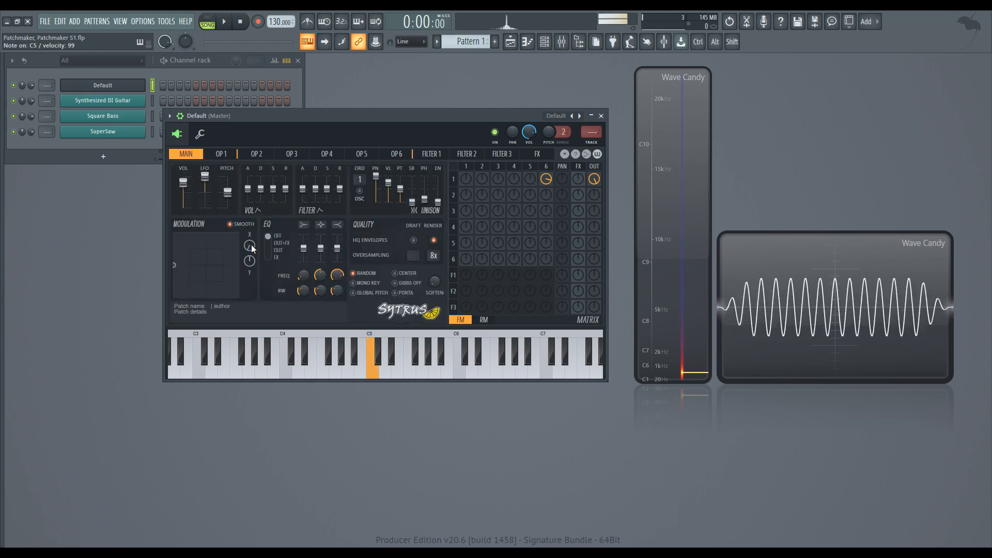
{"action": "left_click_drag", "start_coordinate": [250, 247], "coordinate": [250, 154]}
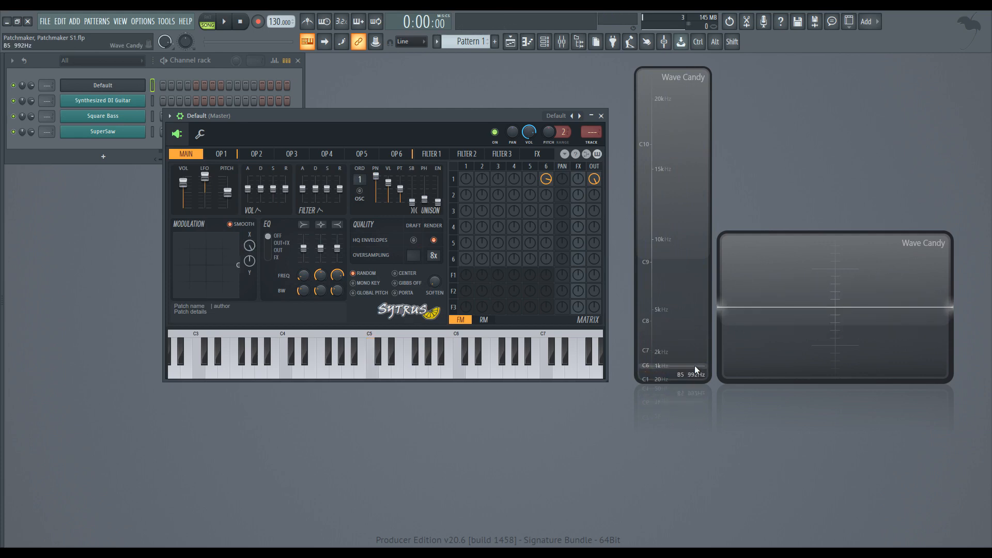
- Set operator 6's frequency offset to 6.00 Hz and audition the vibrato while lowering Modulation X
{"action": "left_click", "coordinate": [546, 166]}
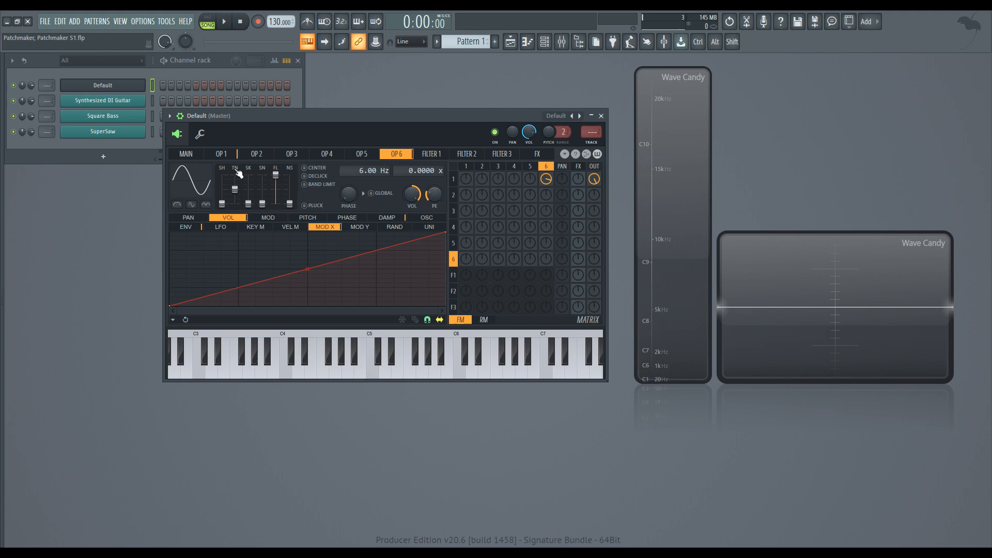
{"action": "left_click", "coordinate": [187, 154]}
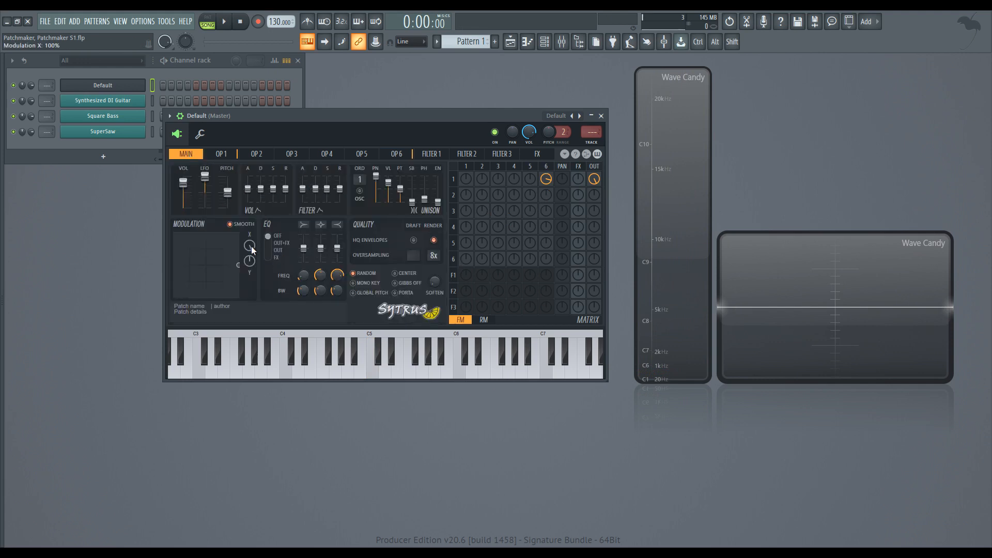
{"action": "key", "text": "z"}
{"action": "left_click_drag", "start_coordinate": [252, 251], "coordinate": [252, 300]}
- Reduce the operator 6 to operator 1 frequency modulation amount and audition it with Modulation X raised to full
{"action": "left_click_drag", "start_coordinate": [549, 179], "coordinate": [550, 186]}
{"action": "key", "text": "z"}
{"action": "left_click_drag", "start_coordinate": [250, 246], "coordinate": [249, 206]}
- Remove operator 1's direct output, route it through filter 1 to the output, and audition the sound while lowering Modulation X
{"action": "left_click_drag", "start_coordinate": [596, 180], "coordinate": [601, 185]}
{"action": "left_click_drag", "start_coordinate": [466, 276], "coordinate": [466, 265]}
{"action": "left_click_drag", "start_coordinate": [595, 276], "coordinate": [595, 261]}
{"action": "key", "text": "z"}
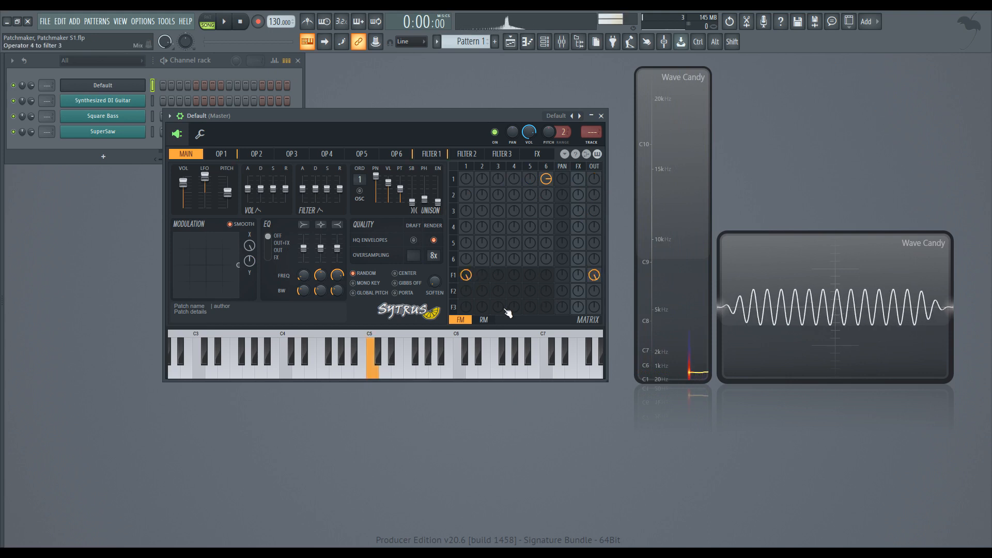
{"action": "left_click_drag", "start_coordinate": [250, 246], "coordinate": [249, 290]}
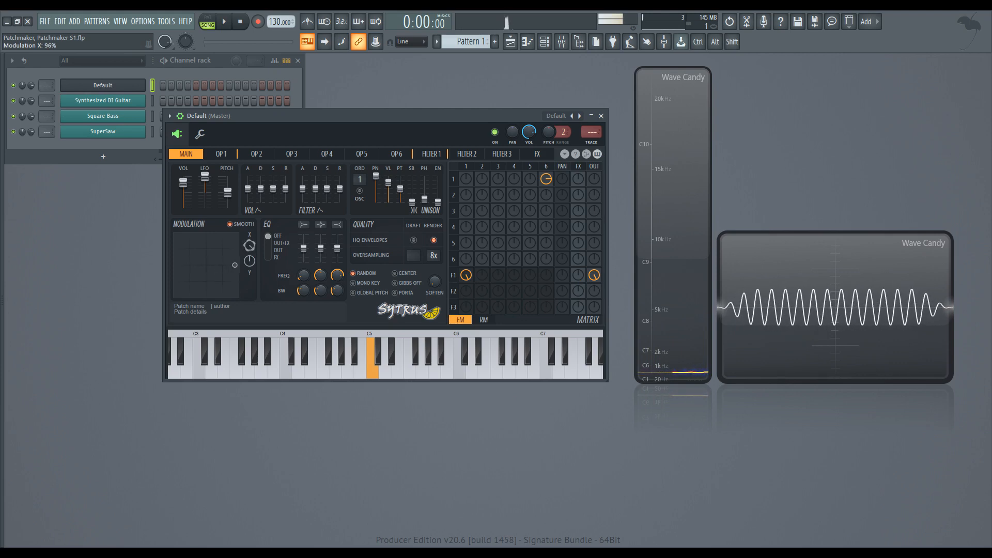
{"action": "left_click", "coordinate": [455, 276]}
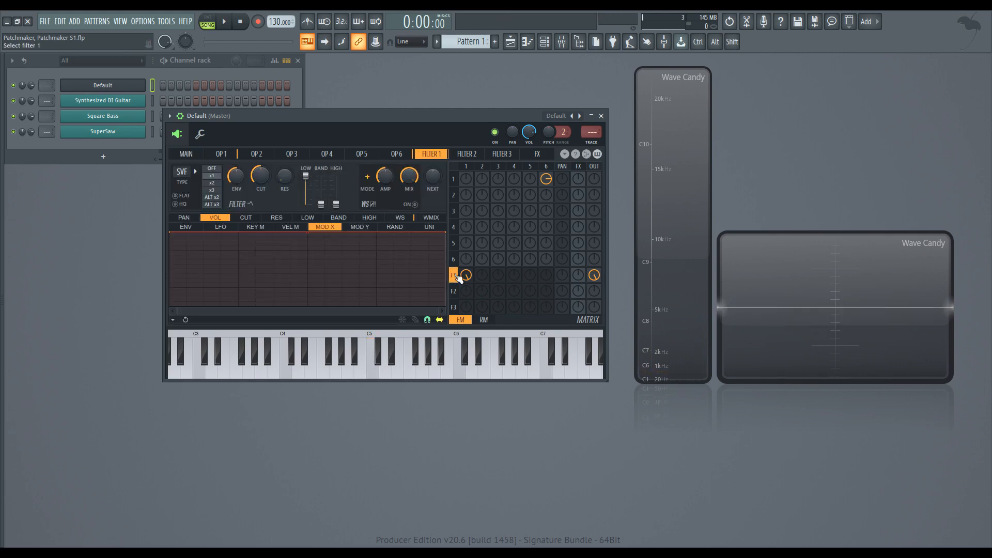
{"action": "key", "text": "z"}
- Switch operator 1's waveform to a sawtooth and audition it
{"action": "left_click", "coordinate": [467, 166]}
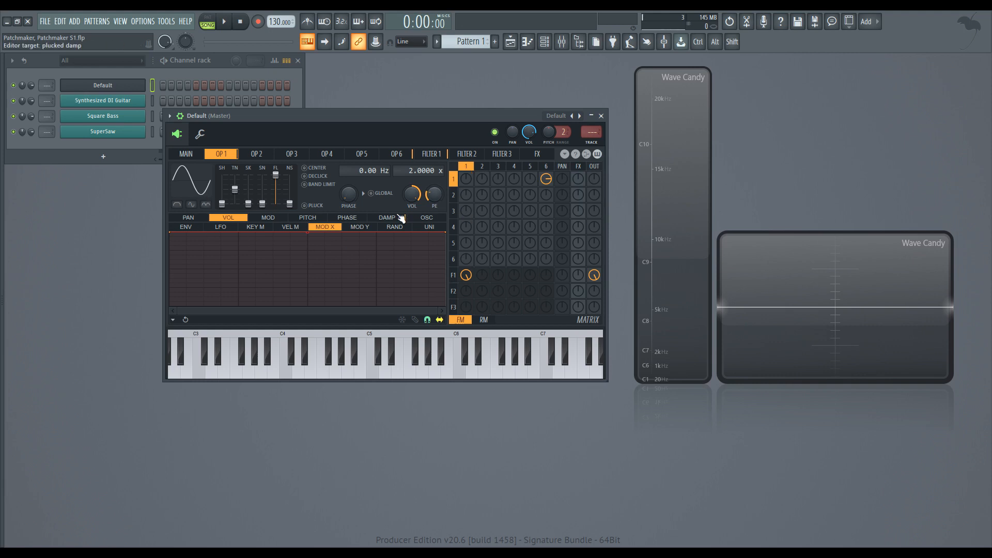
{"action": "left_click", "coordinate": [201, 183]}
{"action": "left_click", "coordinate": [218, 196]}
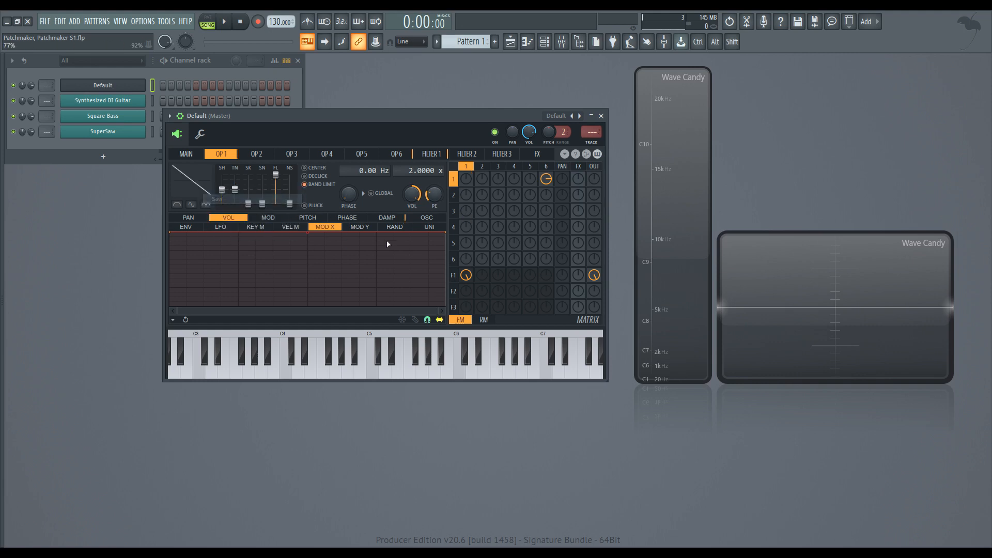
{"action": "key", "text": "z"}
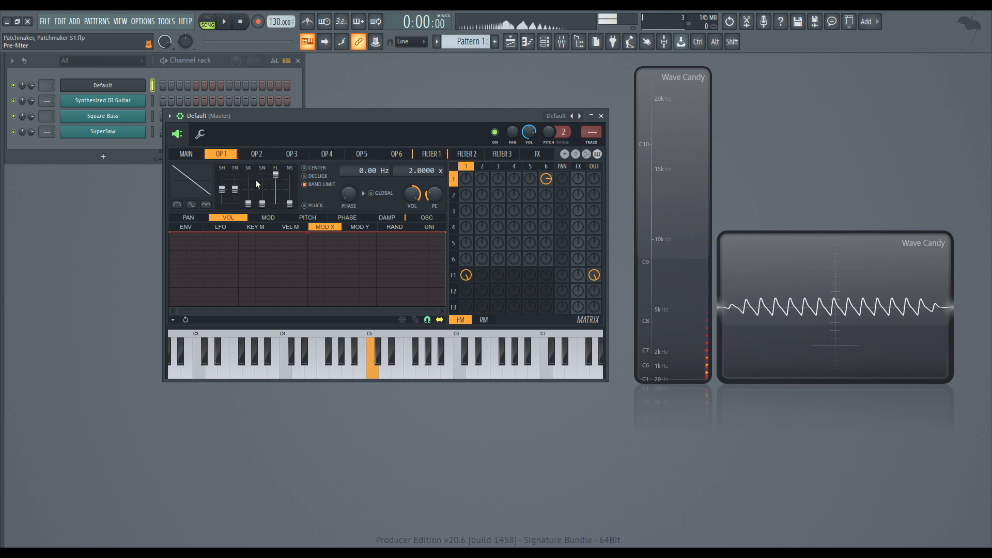
- Audition the sawtooth vibrato while lowering Modulation X to 0% in the main settings
{"action": "left_click", "coordinate": [191, 155]}
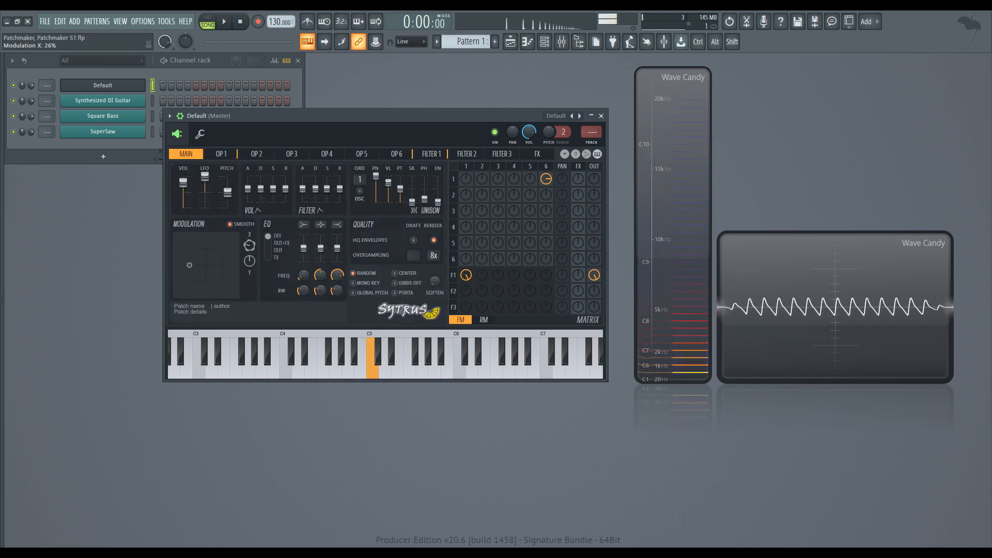
{"action": "key", "text": "c"}
{"action": "left_click_drag", "start_coordinate": [250, 246], "coordinate": [249, 310]}
{"action": "key", "text": "z"}
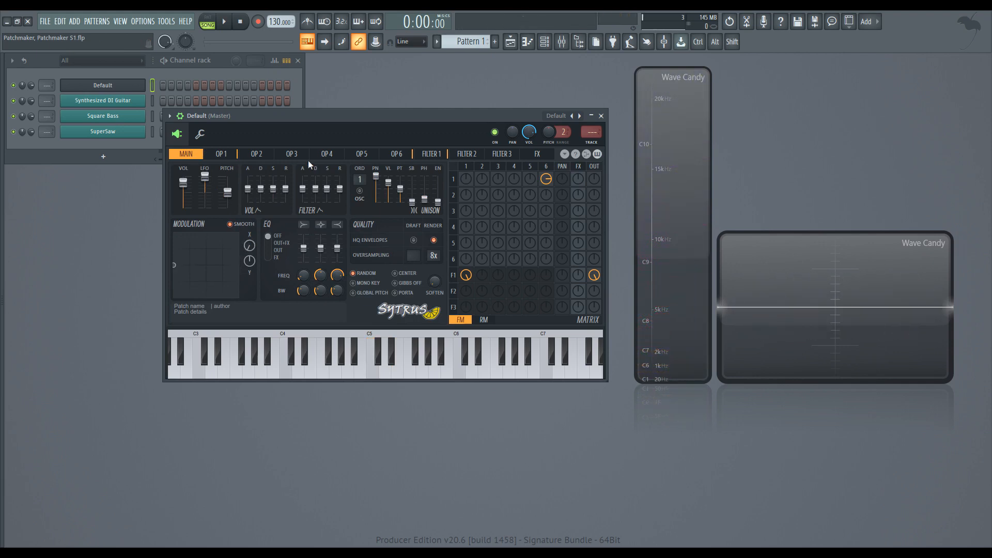
- Enable Mono polyphony in the channel settings and turn on Global Pitch in the synth's main settings
{"action": "left_click", "coordinate": [200, 134]}
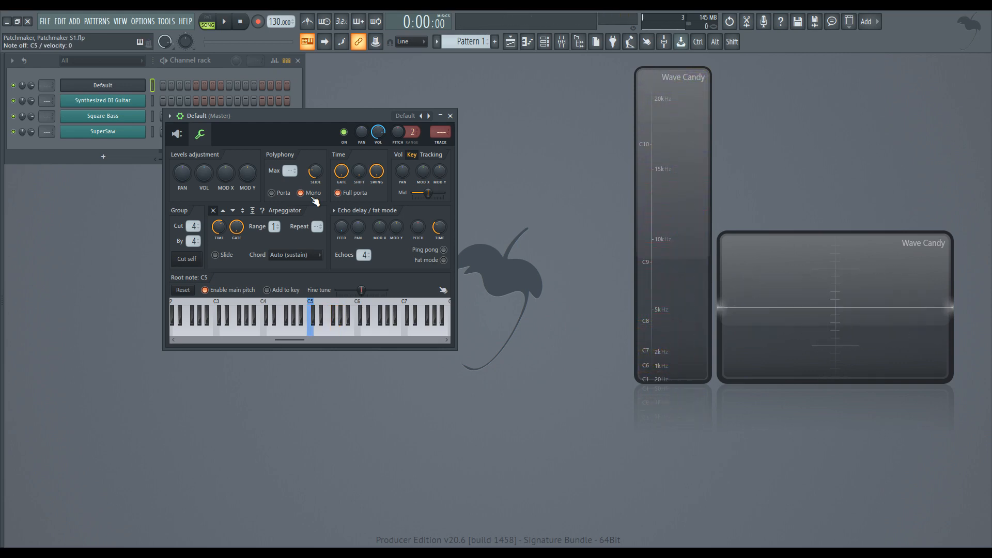
{"action": "left_click", "coordinate": [180, 116]}
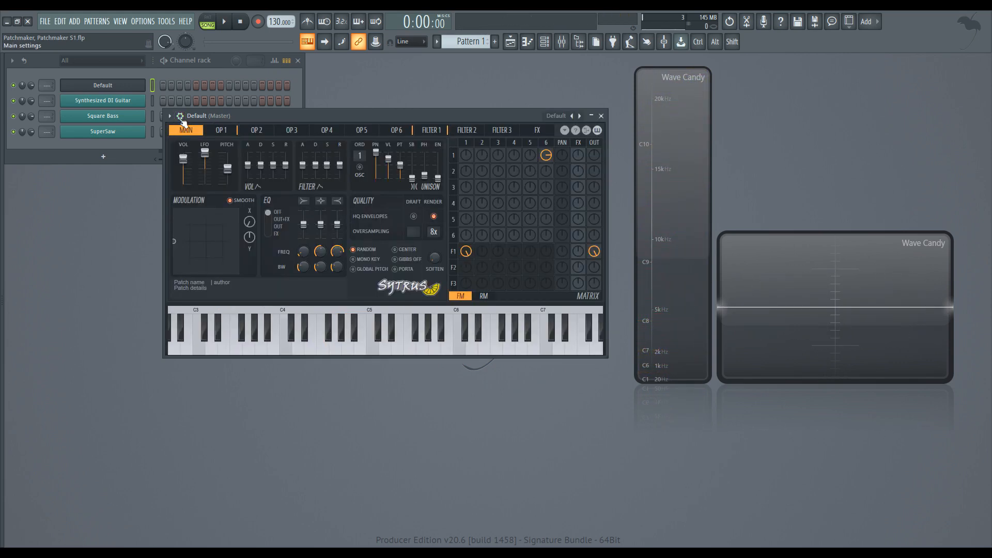
{"action": "left_click", "coordinate": [181, 117]}
{"action": "left_click", "coordinate": [181, 117]}
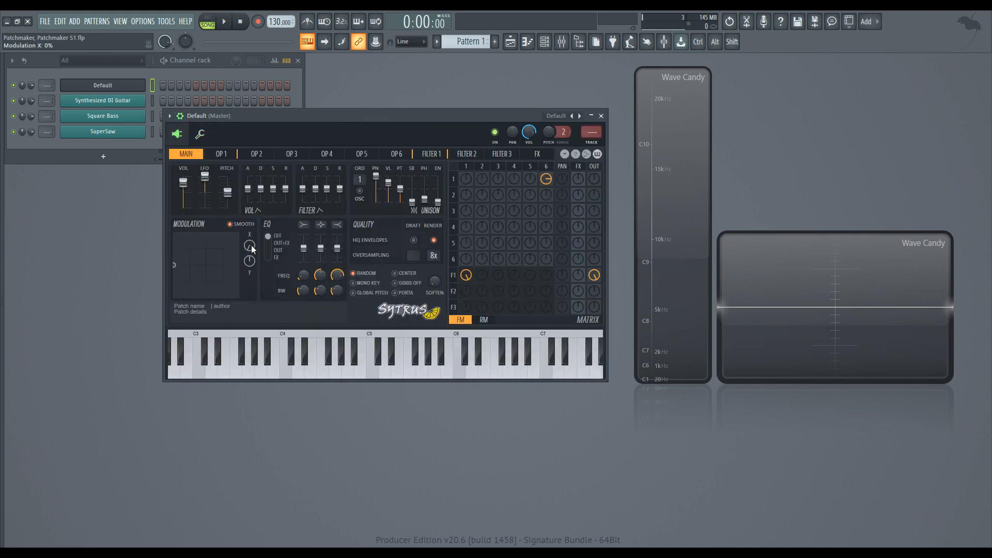
{"action": "mouse_move", "coordinate": [252, 246]}
{"action": "left_mouse_down"}
{"action": "mouse_move", "coordinate": [251, 192]}
{"action": "mouse_move", "coordinate": [253, 247]}
{"action": "left_mouse_up"}
{"action": "left_click", "coordinate": [565, 154]}
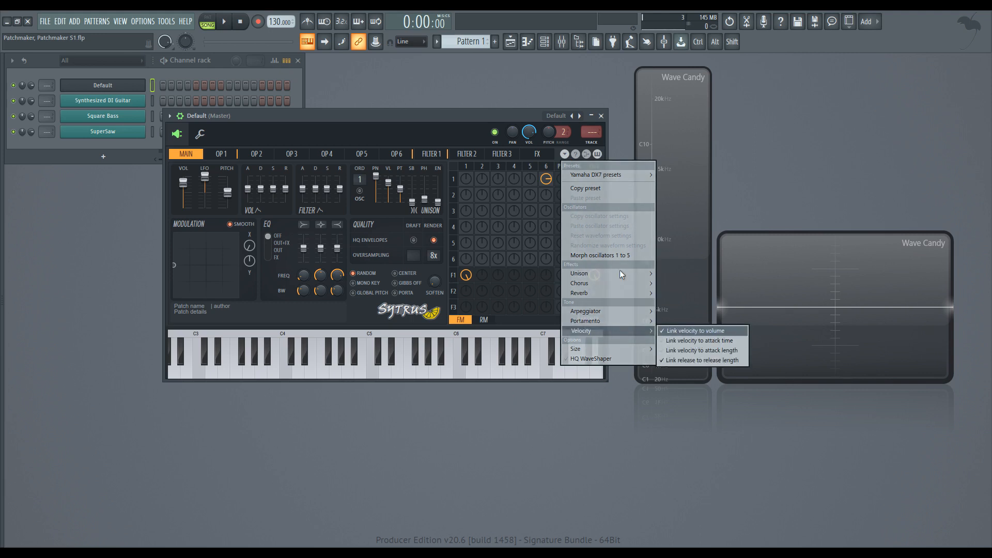
{"action": "left_click", "coordinate": [425, 120]}
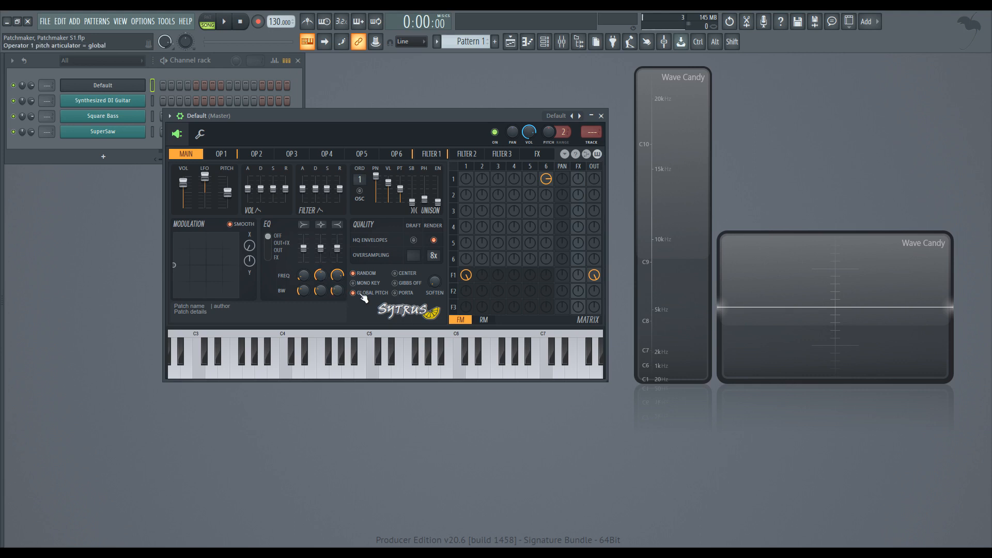
- Route operator 2 into filter 1 and audition both operators while raising Modulation X
{"action": "left_click", "coordinate": [482, 168]}
{"action": "left_click_drag", "start_coordinate": [482, 275], "coordinate": [483, 269]}
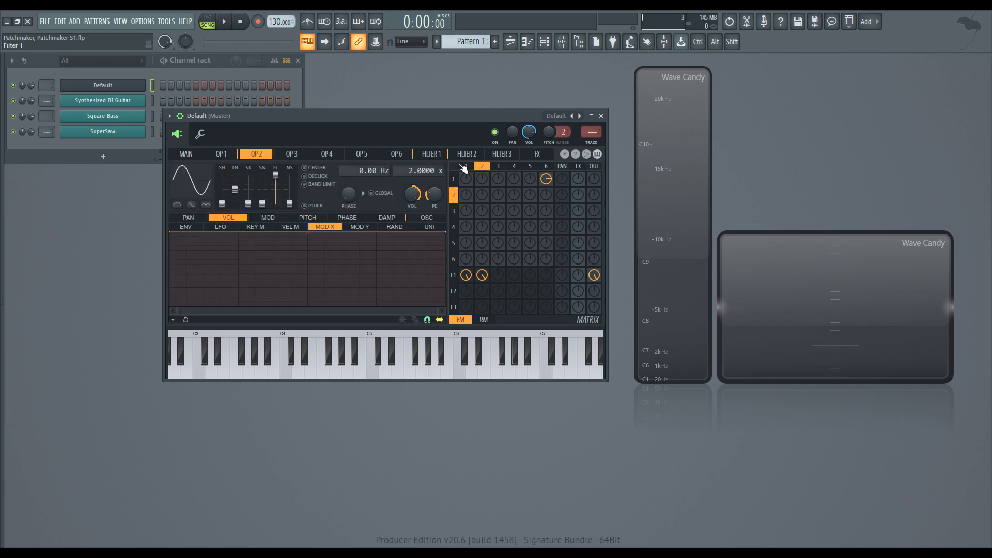
{"action": "left_click", "coordinate": [222, 154]}
{"action": "left_click", "coordinate": [186, 153]}
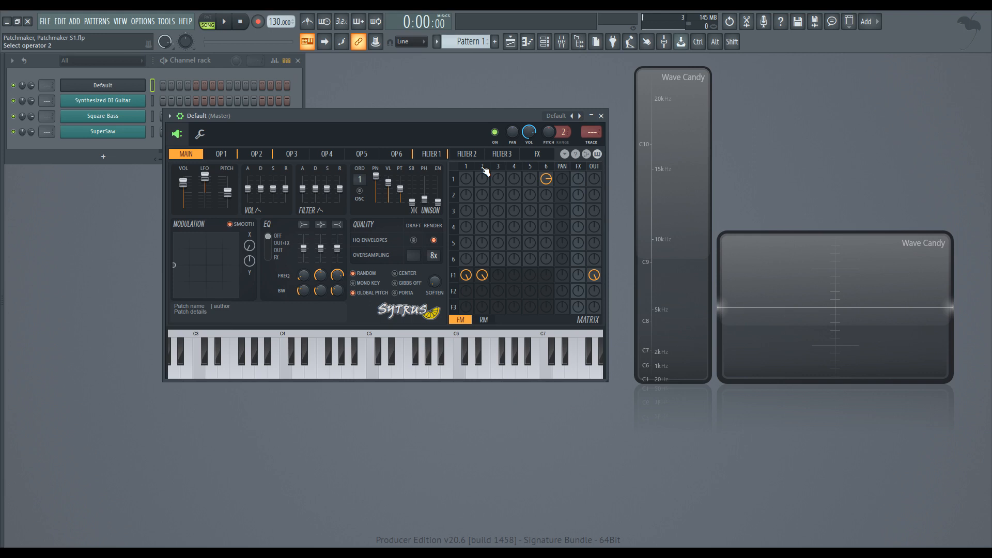
{"action": "key", "text": "q"}
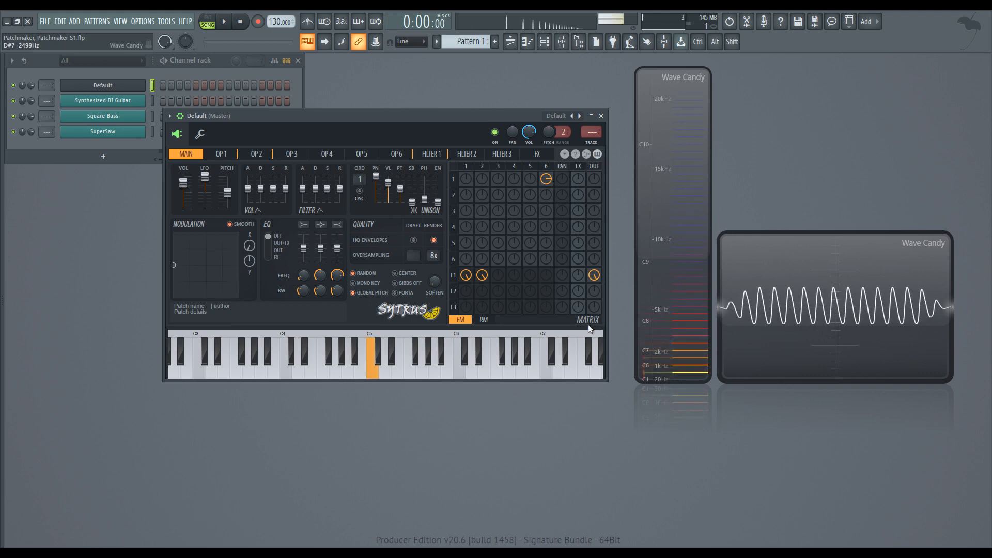
{"action": "left_click_drag", "start_coordinate": [249, 246], "coordinate": [249, 211]}
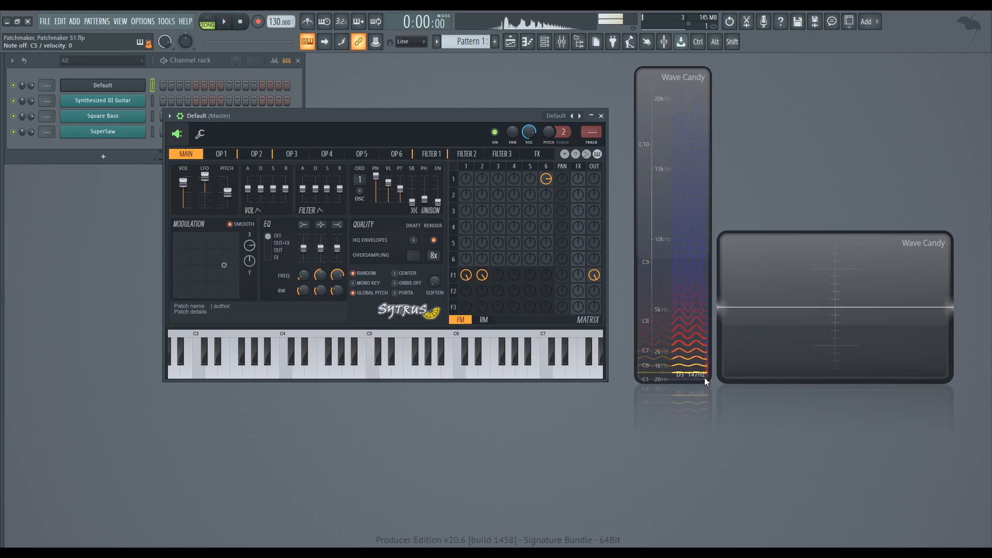
- Apply operator 6's frequency modulation to operator 2 at the same amount as operator 1
{"action": "left_click", "coordinate": [485, 170]}
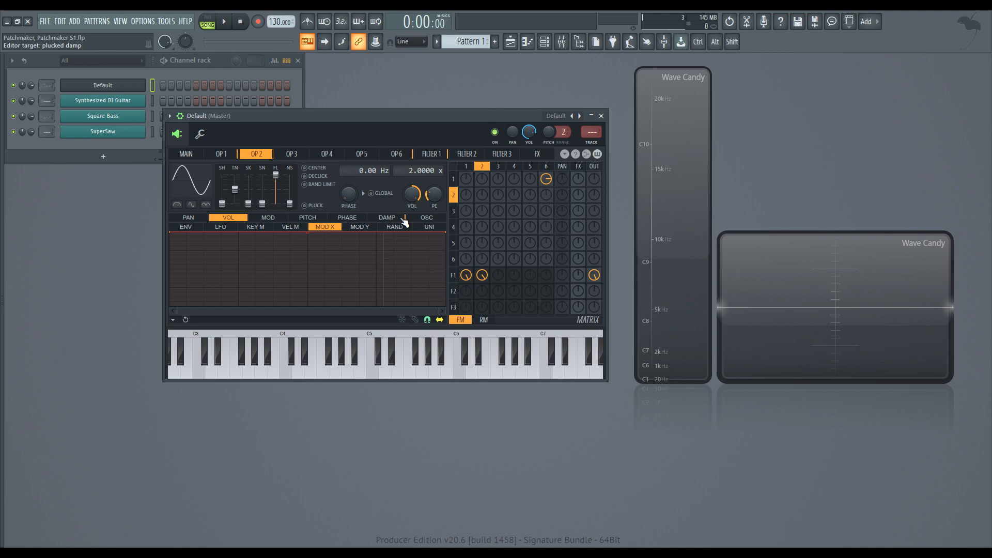
{"action": "left_click_drag", "start_coordinate": [547, 195], "coordinate": [547, 165]}
{"action": "left_click", "coordinate": [546, 166]}
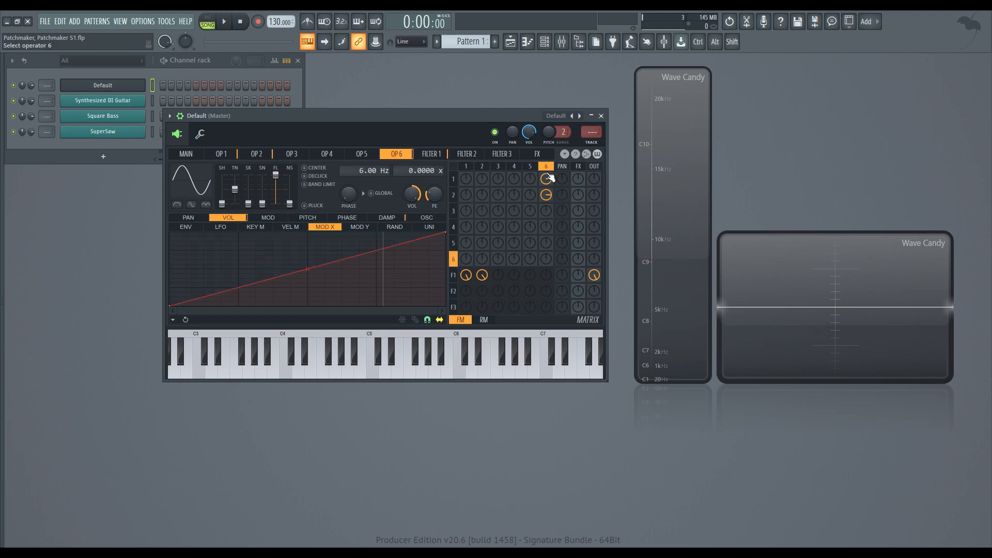
{"action": "left_click", "coordinate": [482, 165]}
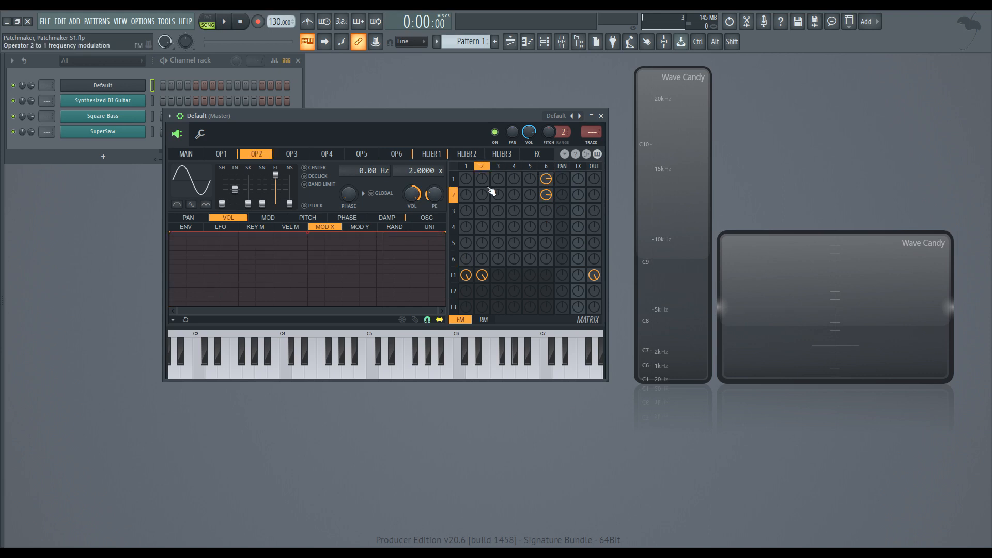
- Audition both vibrato operators while lowering Modulation X to zero, and fine-tune the operator 6 to operator 1 modulation amount
{"action": "left_click", "coordinate": [187, 154]}
{"action": "key", "text": "q"}
{"action": "left_click_drag", "start_coordinate": [251, 248], "coordinate": [252, 313]}
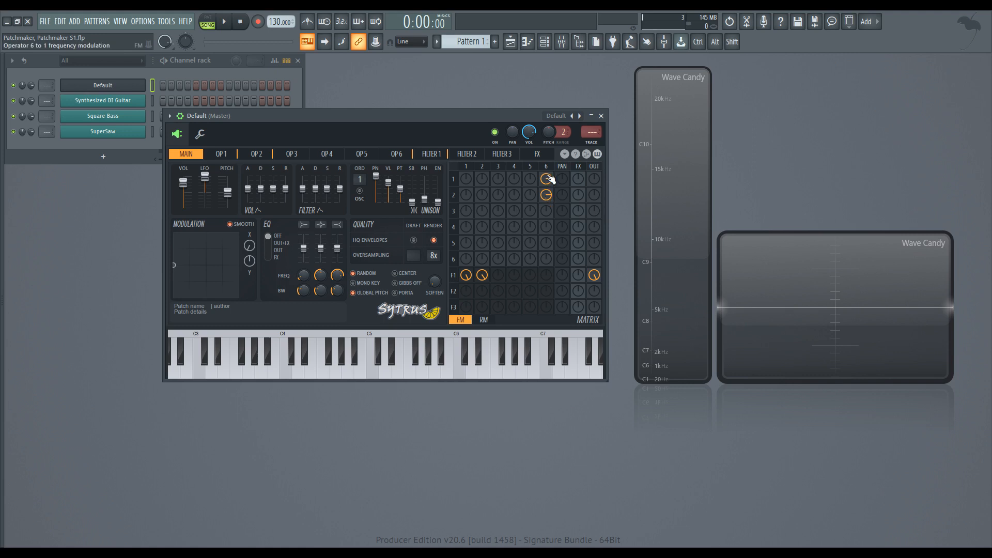
{"action": "left_click_drag", "start_coordinate": [547, 181], "coordinate": [547, 174]}
{"action": "key", "text": "z"}
- Review the settings of operators 3 and 1, return to the main settings, and reposition the synth window
{"action": "left_click", "coordinate": [498, 166]}
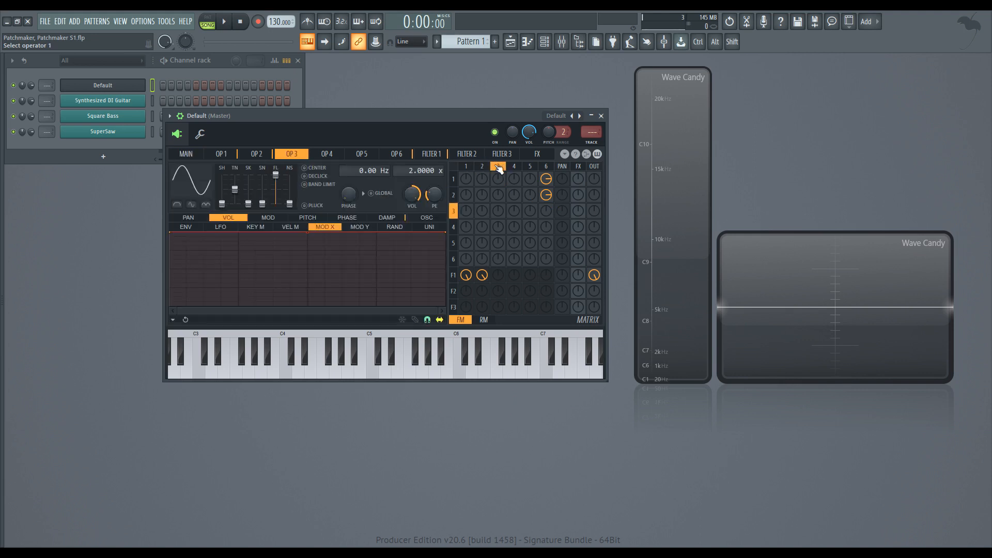
{"action": "left_click", "coordinate": [465, 166]}
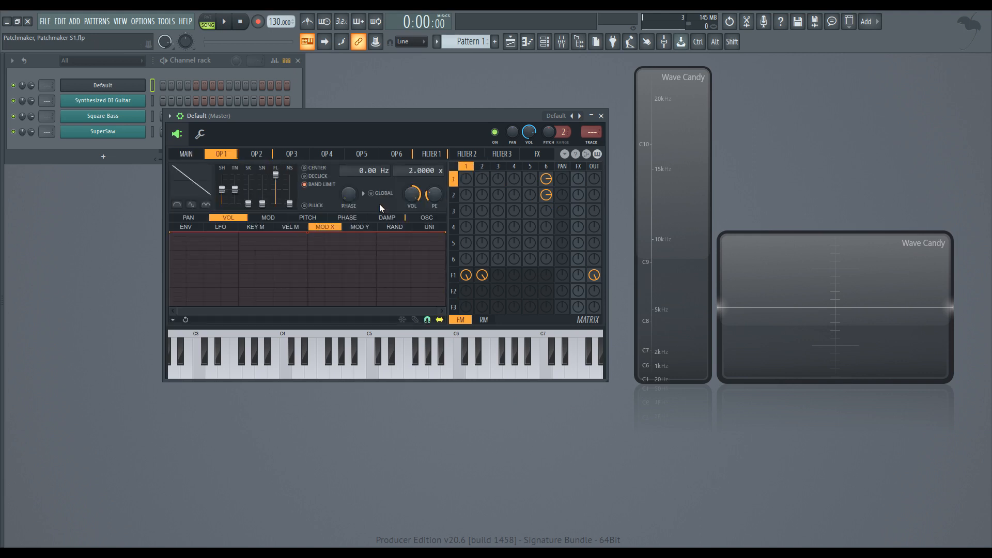
{"action": "left_click", "coordinate": [191, 154]}
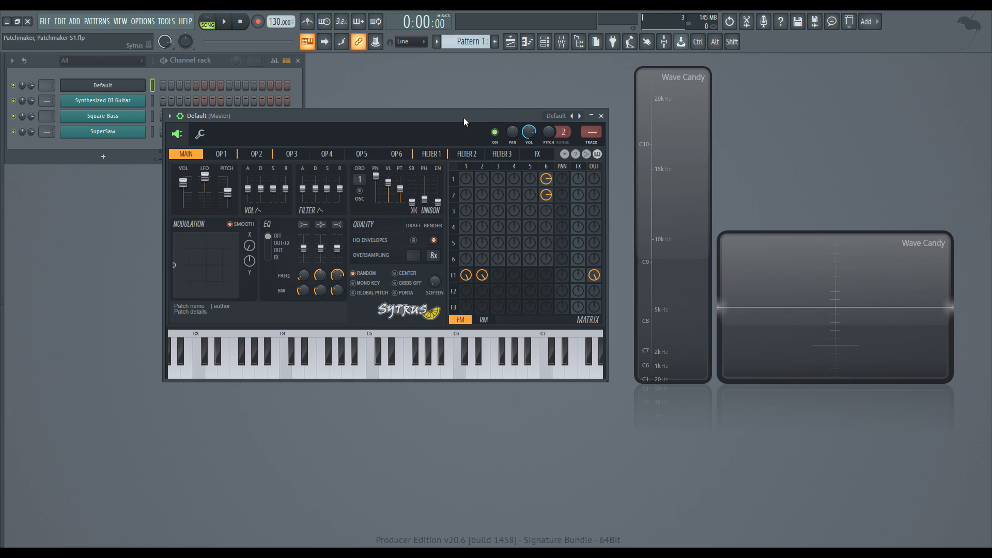
{"action": "left_click_drag", "start_coordinate": [463, 117], "coordinate": [440, 176]}
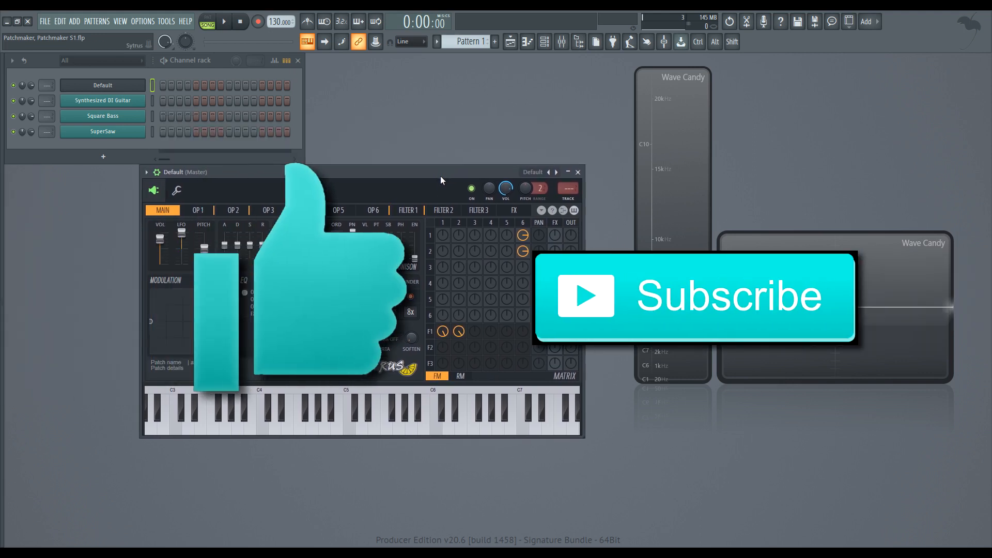